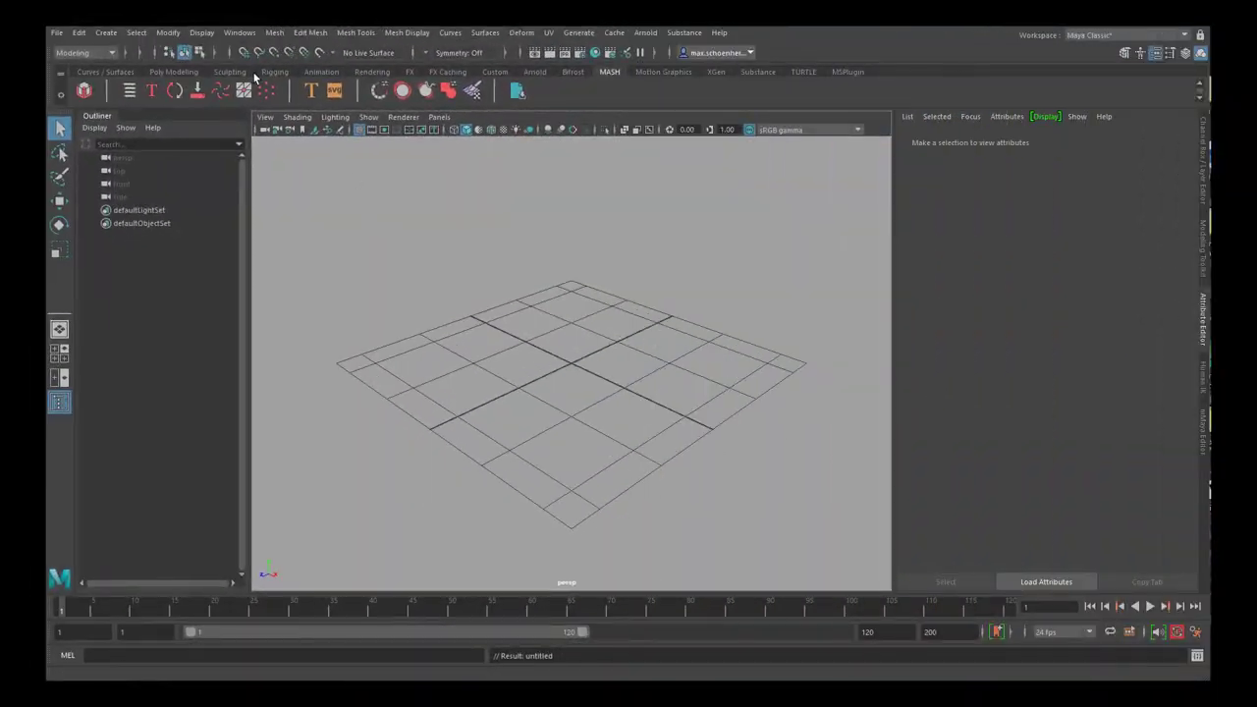
{"action": "left_click", "coordinate": [240, 33]}
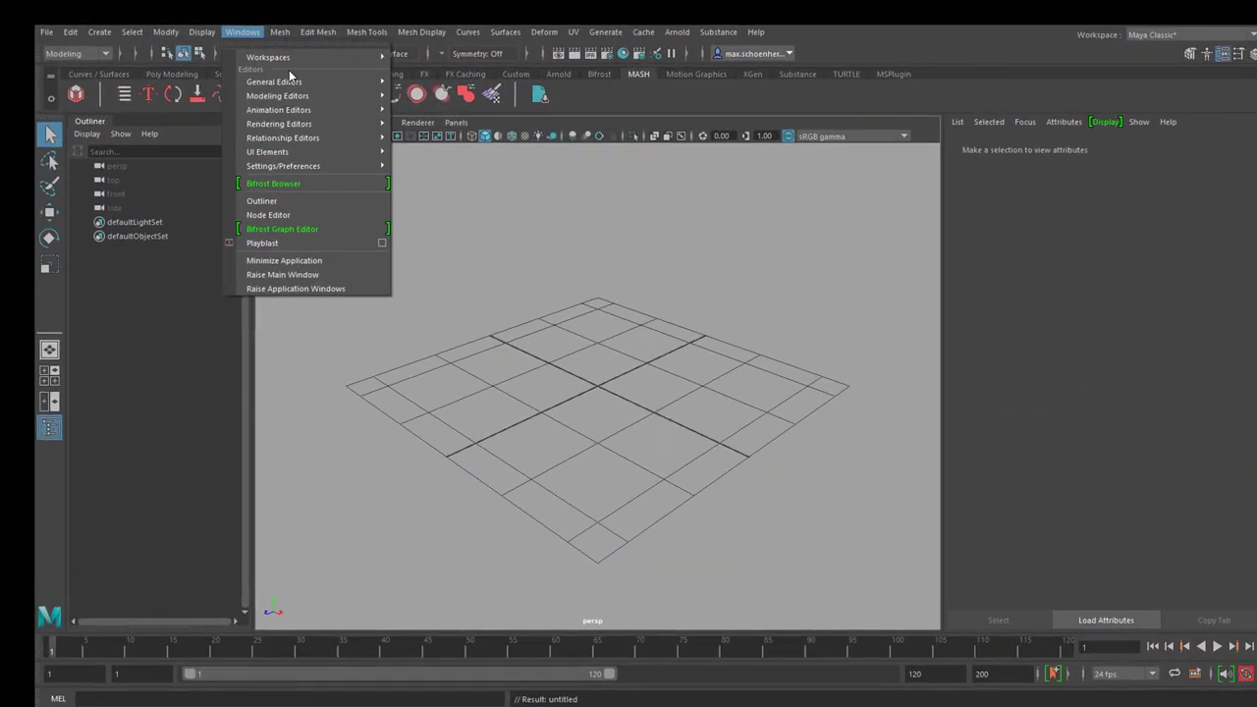
{"action": "mouse_move", "coordinate": [300, 85]}
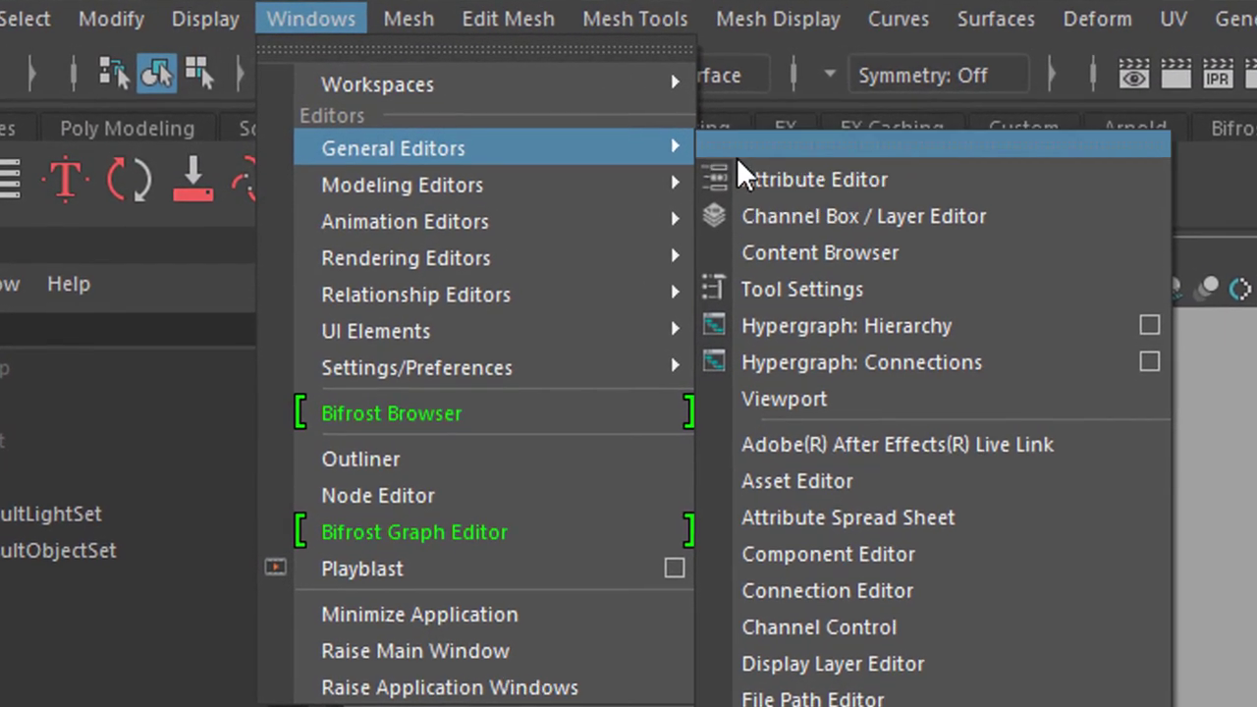
{"action": "left_click", "coordinate": [813, 249]}
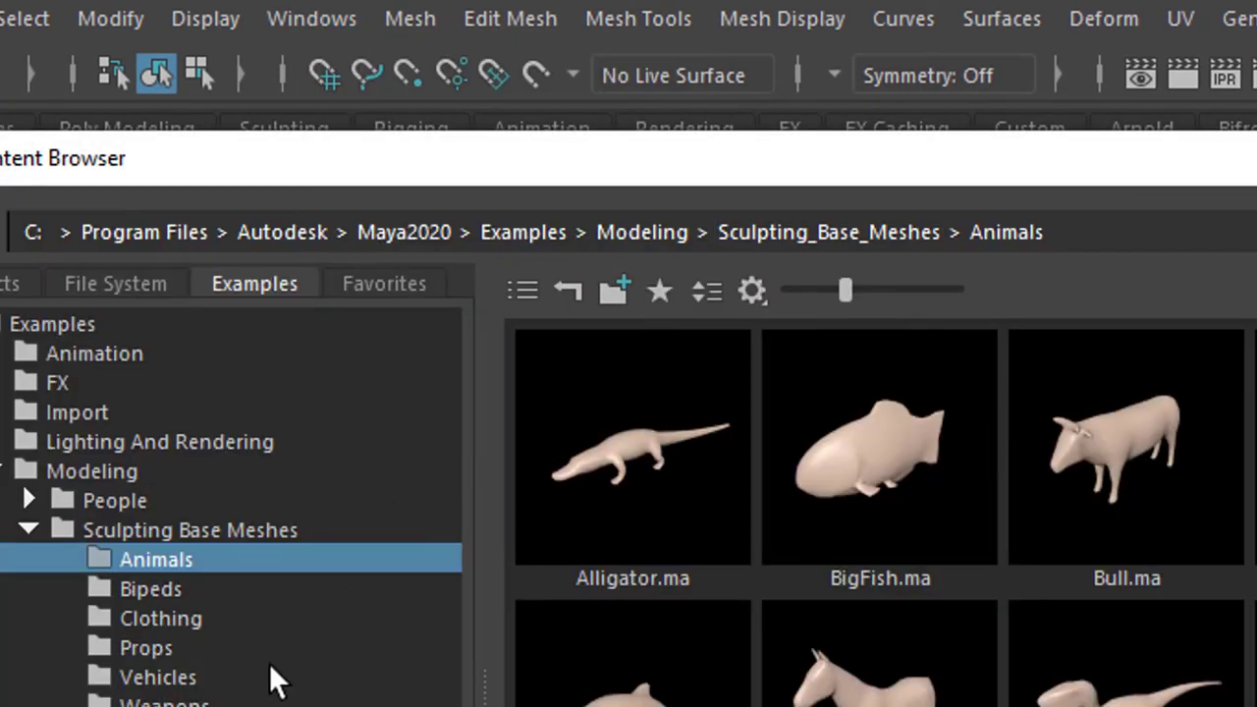
{"action": "double_click", "coordinate": [99, 470]}
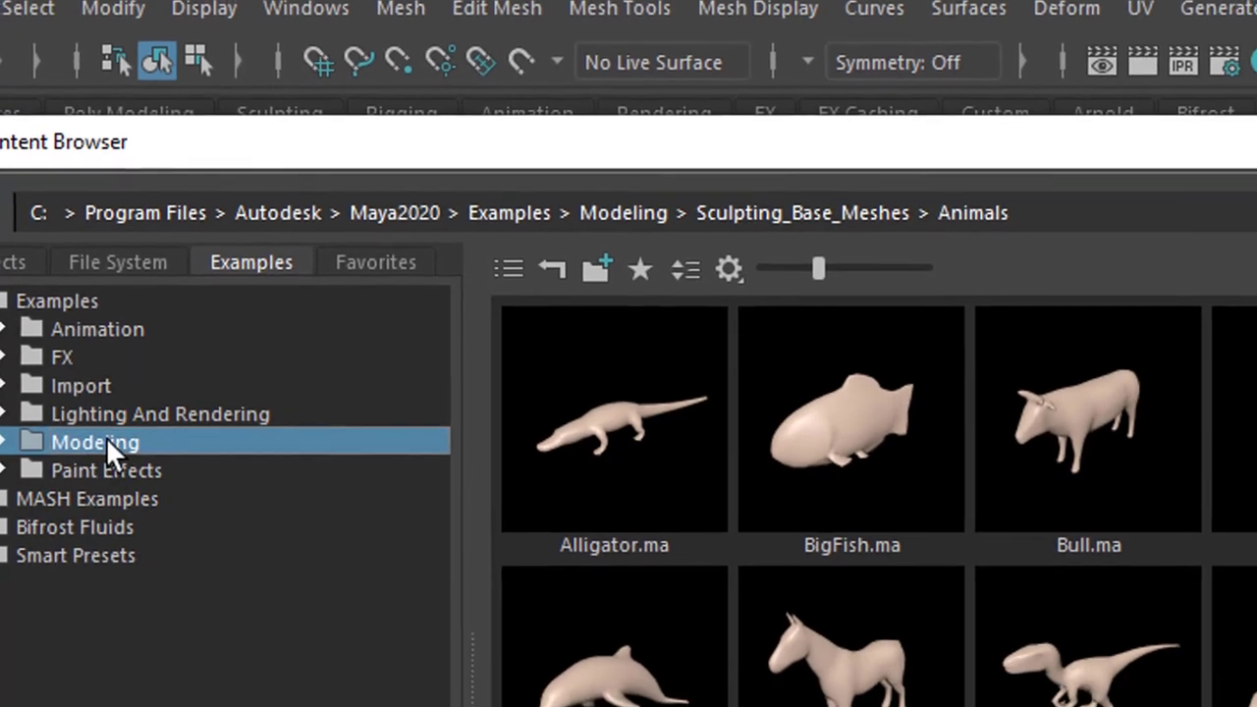
{"action": "left_click", "coordinate": [12, 413]}
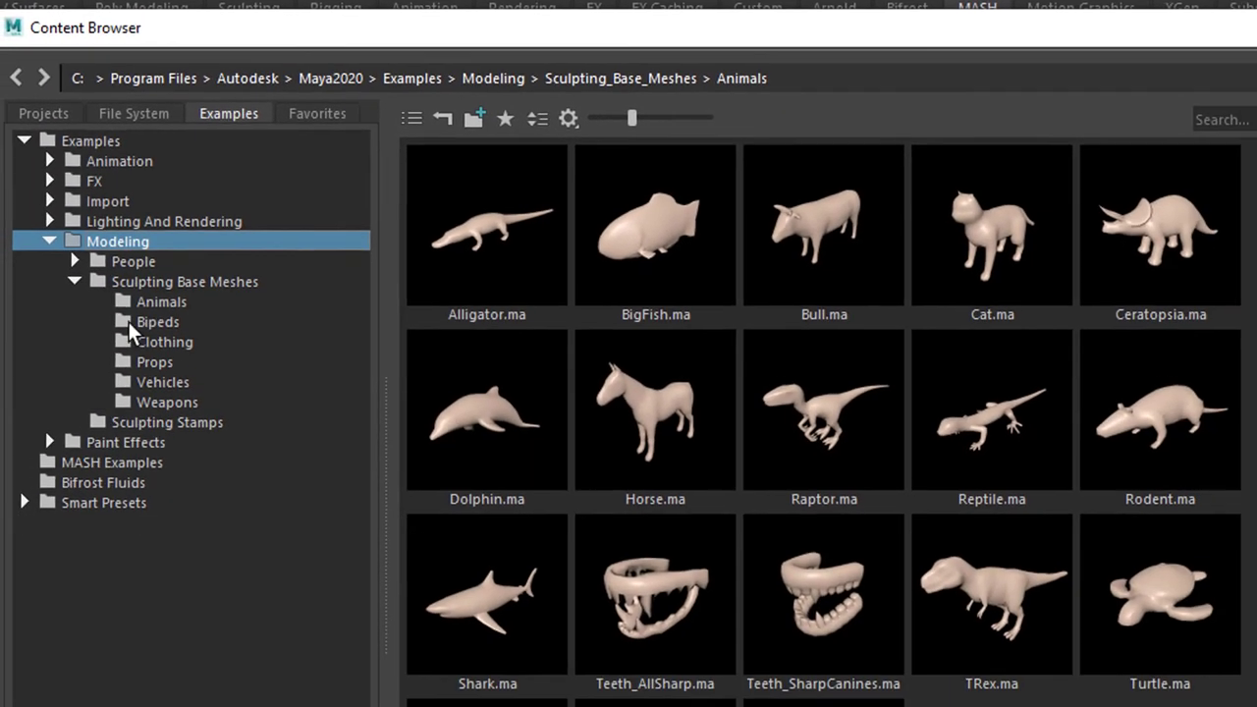
{"action": "left_click", "coordinate": [128, 322]}
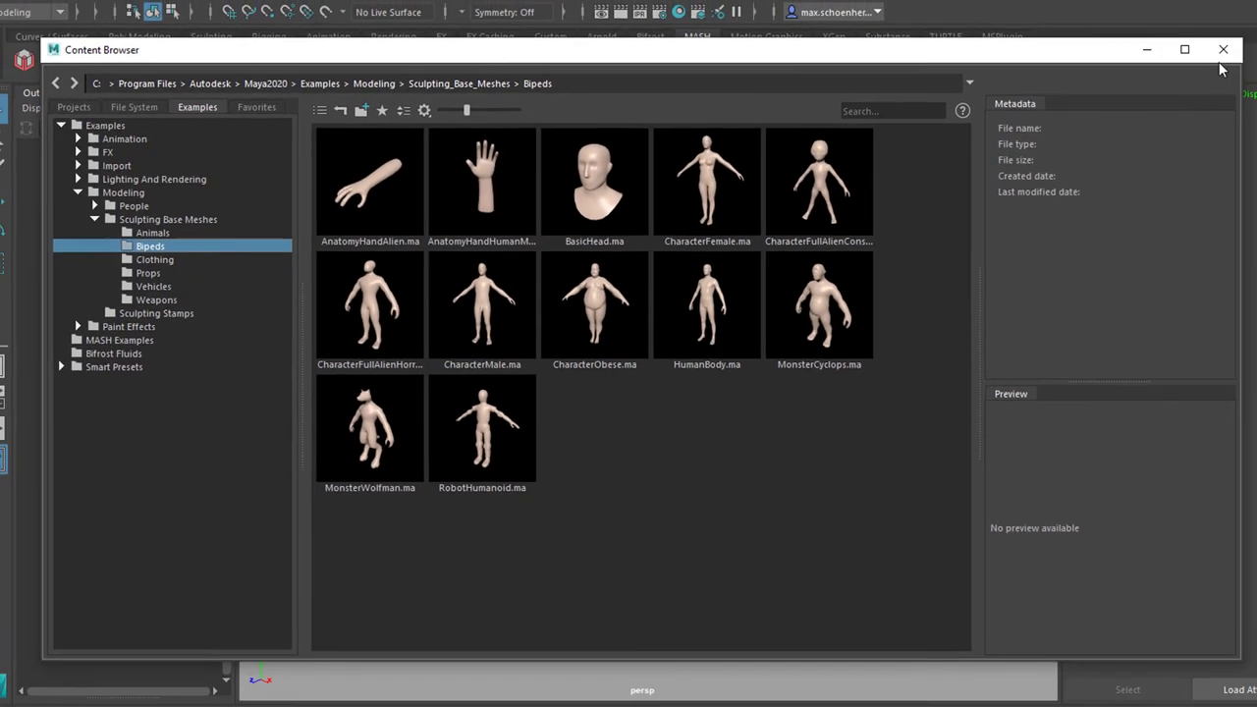
{"action": "left_click", "coordinate": [1161, 57]}
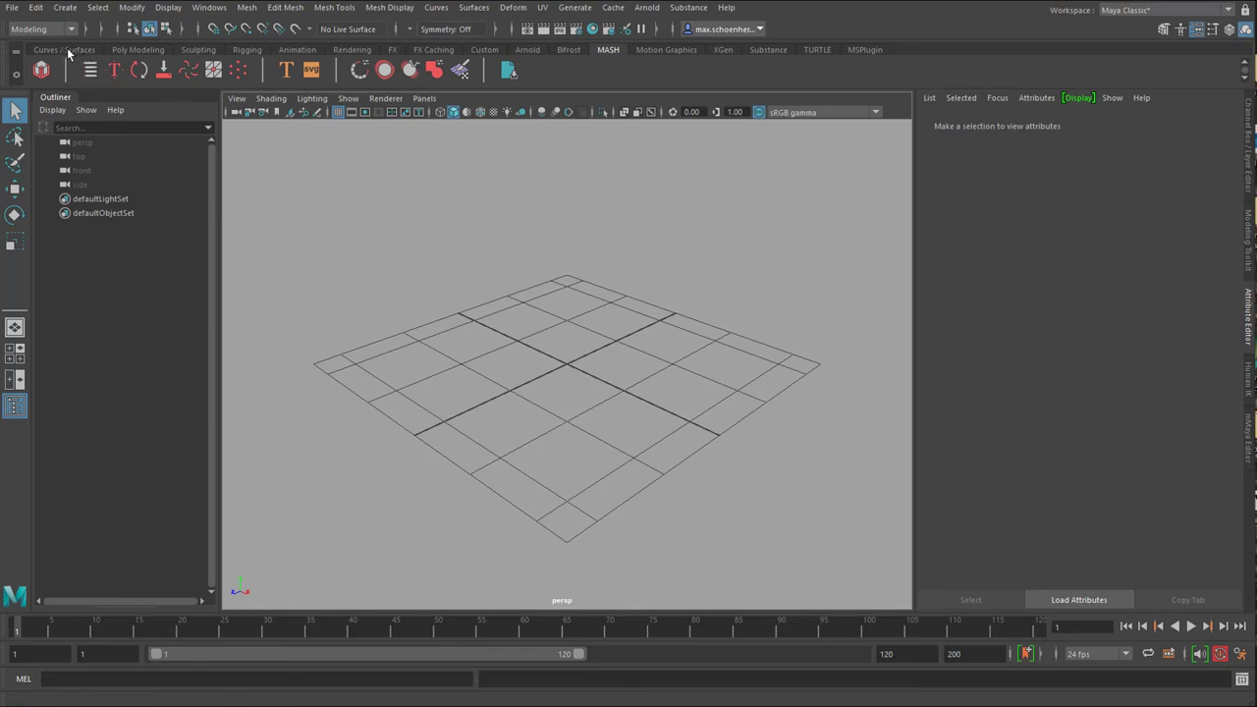
Create a polygon helix from the Poly Modeling shelf and raise it above the grid
{"action": "left_click", "coordinate": [139, 50]}
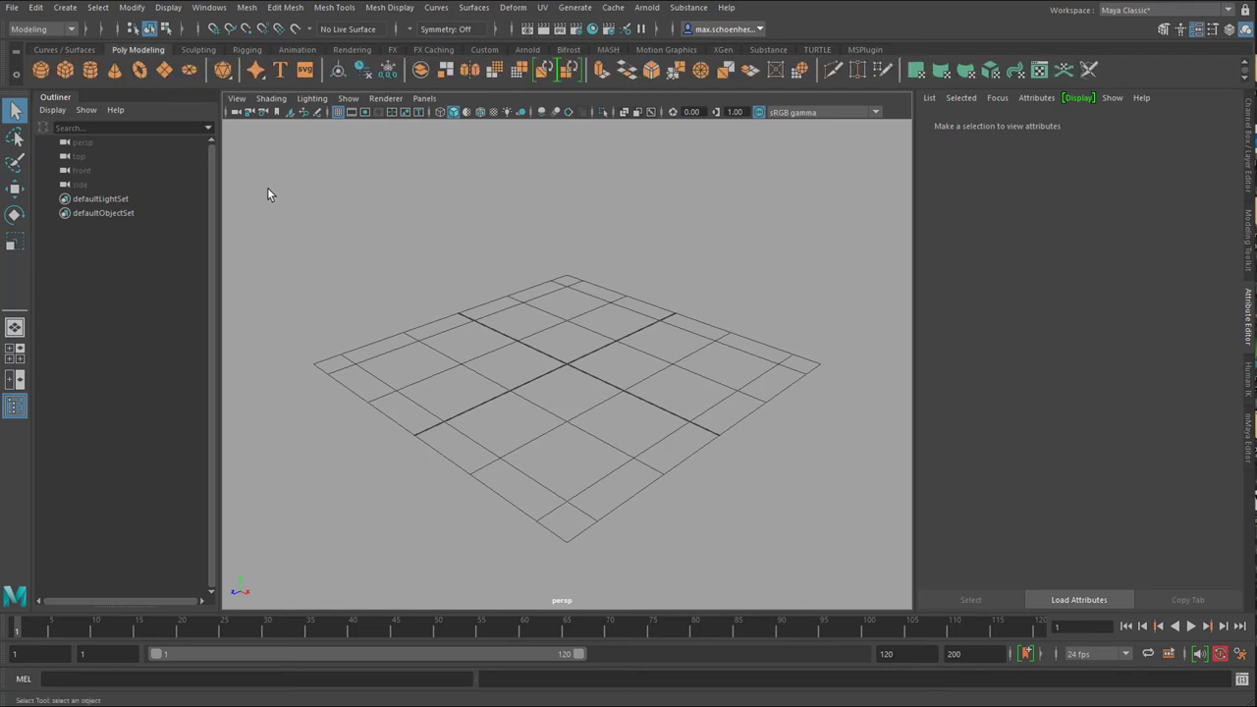
{"action": "right_click", "coordinate": [224, 74]}
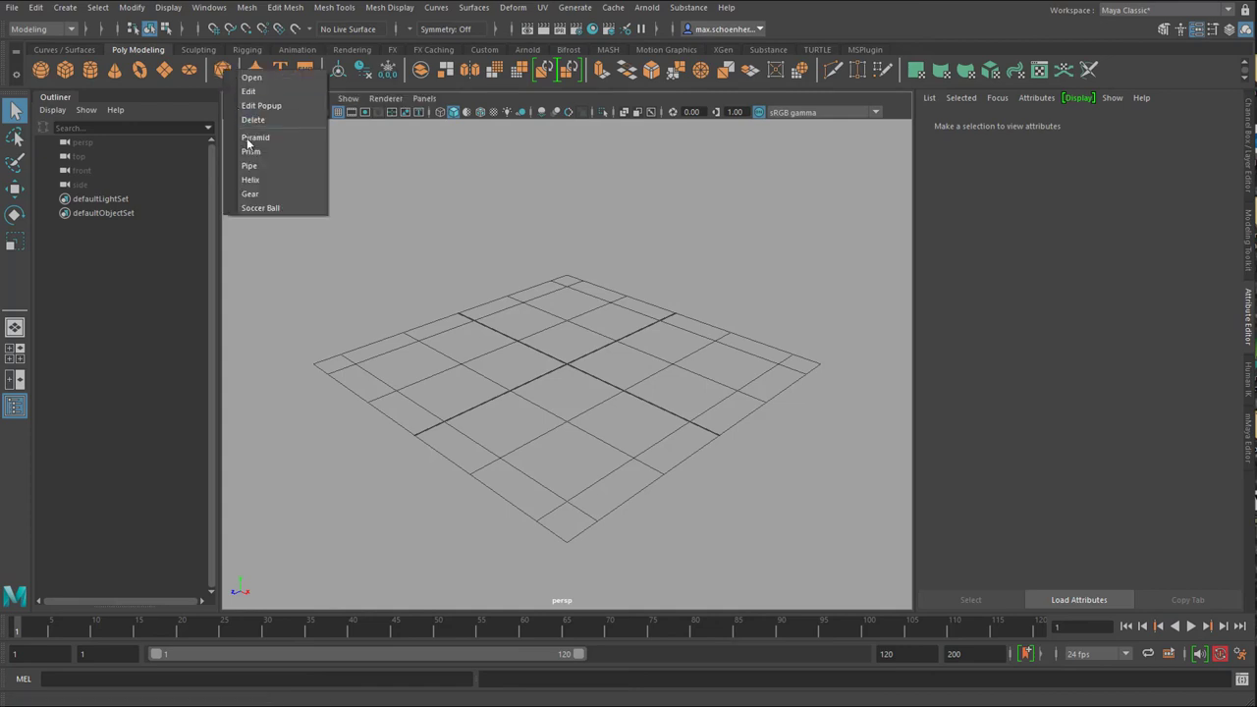
{"action": "left_click", "coordinate": [257, 178]}
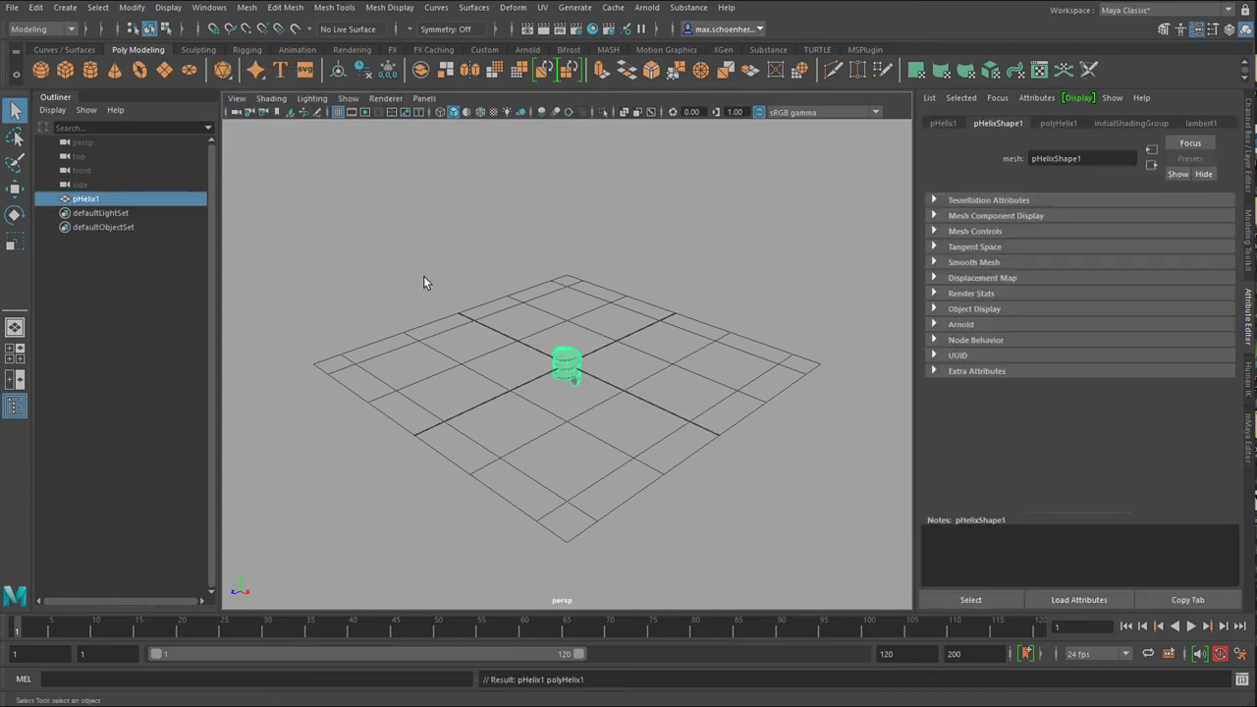
{"action": "key", "text": "w"}
{"action": "left_click_drag", "start_coordinate": [569, 300], "coordinate": [572, 253]}
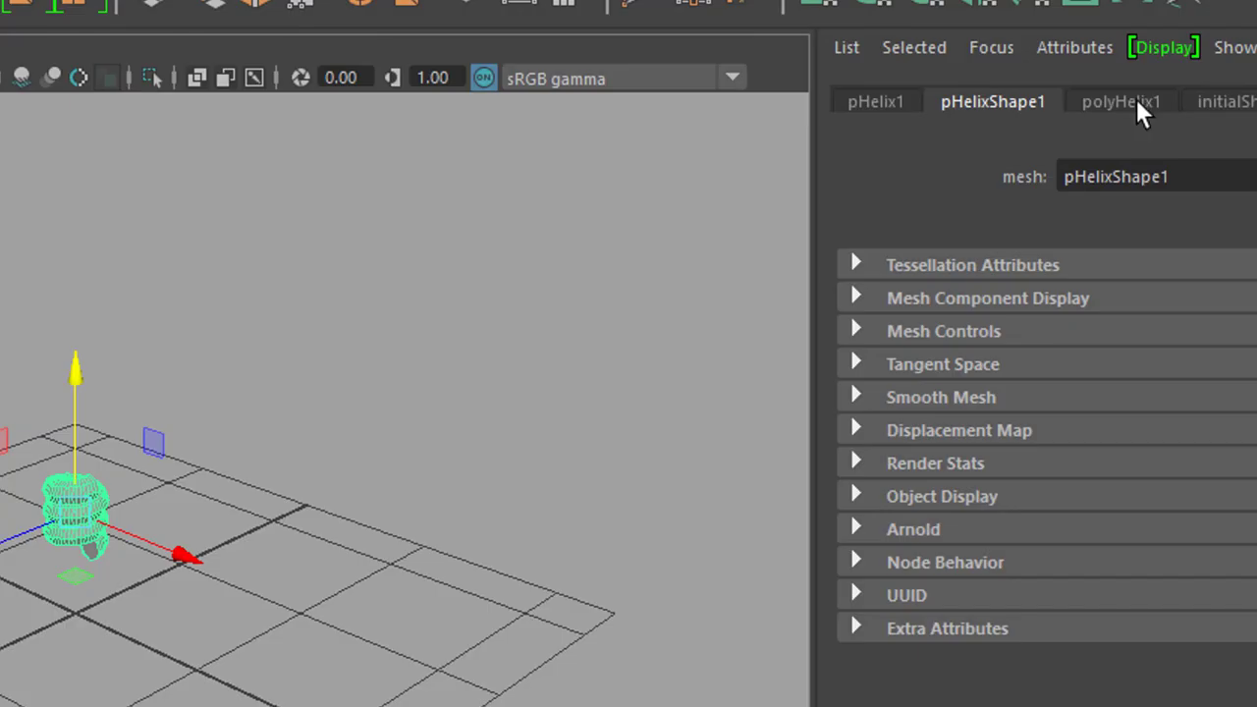
Set polyHelix1 to 28 axis subdivisions, 6 cap subdivisions and height 3.599
{"action": "left_click", "coordinate": [1061, 124]}
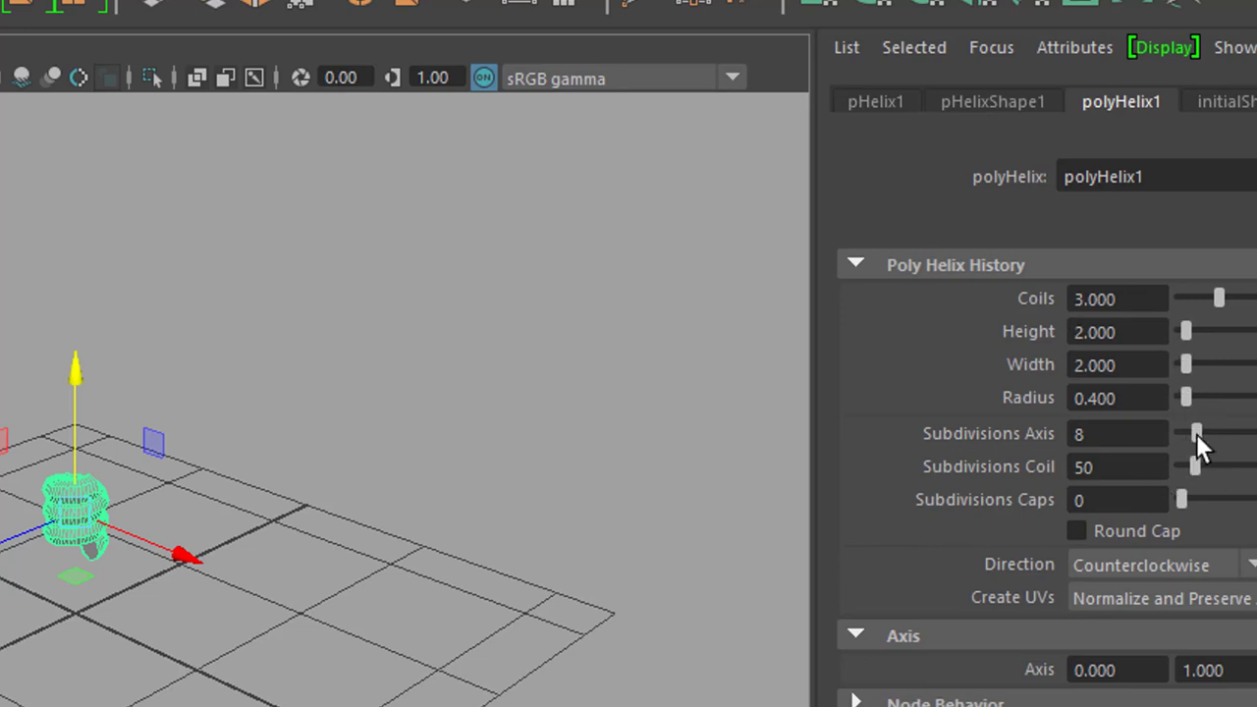
{"action": "right_click_drag", "start_coordinate": [126, 687], "coordinate": [418, 674], "text": "alt"}
{"action": "middle_click_drag", "start_coordinate": [422, 683], "coordinate": [408, 706], "text": "alt"}
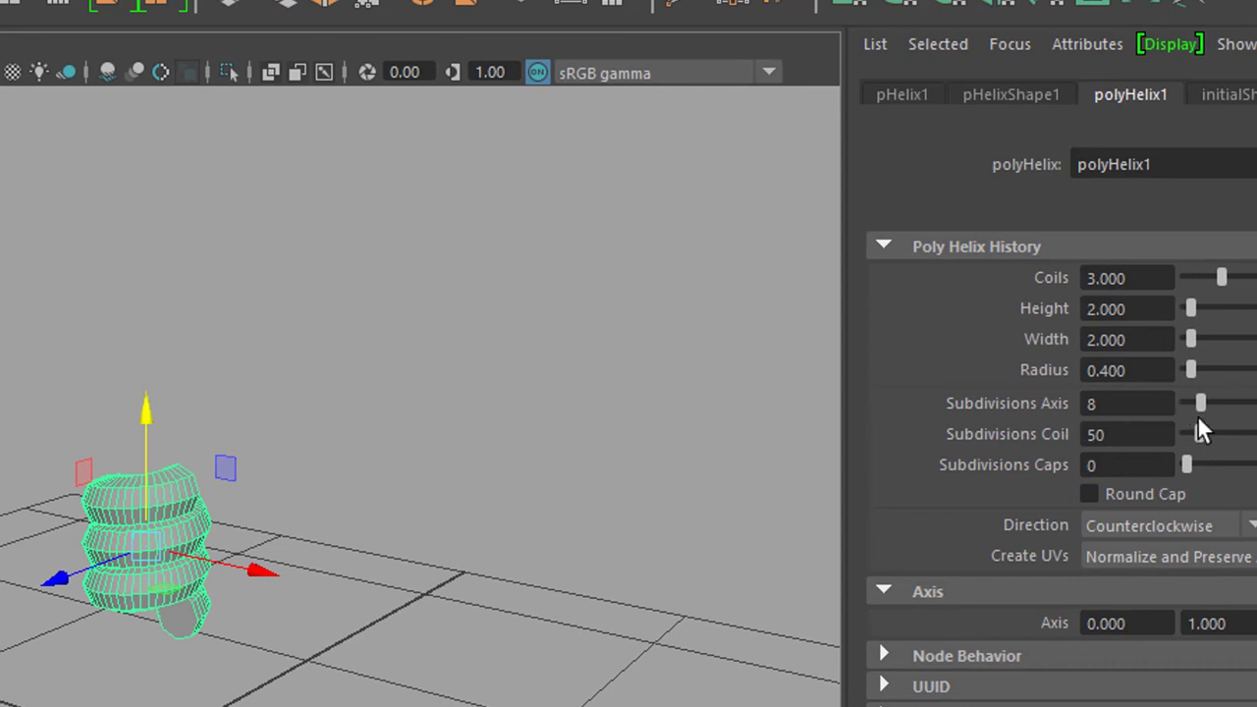
{"action": "left_click_drag", "start_coordinate": [1199, 403], "coordinate": [1256, 405]}
{"action": "scroll", "coordinate": [766, 606], "scroll_direction": "up", "scroll_amount": 3}
{"action": "scroll", "coordinate": [765, 606], "scroll_direction": "up", "scroll_amount": 2}
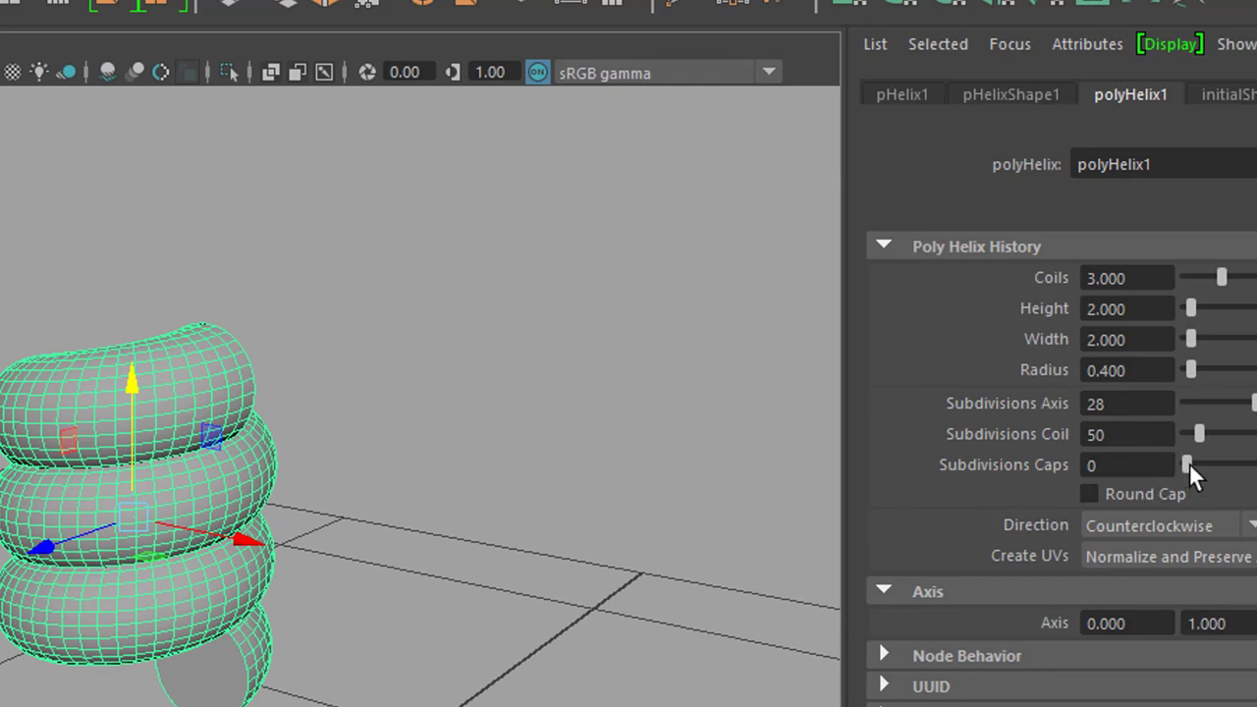
{"action": "left_click_drag", "start_coordinate": [1190, 463], "coordinate": [1220, 466]}
{"action": "mouse_move", "coordinate": [368, 696]}
{"action": "left_mouse_down", "text": "alt"}
{"action": "mouse_move", "coordinate": [379, 662]}
{"action": "mouse_move", "coordinate": [422, 642]}
{"action": "mouse_move", "coordinate": [302, 640]}
{"action": "mouse_move", "coordinate": [238, 662]}
{"action": "mouse_move", "coordinate": [324, 706]}
{"action": "mouse_move", "coordinate": [485, 693]}
{"action": "mouse_move", "coordinate": [435, 691]}
{"action": "mouse_move", "coordinate": [413, 706]}
{"action": "mouse_move", "coordinate": [205, 693]}
{"action": "mouse_move", "coordinate": [350, 688]}
{"action": "left_mouse_up", "text": "alt"}
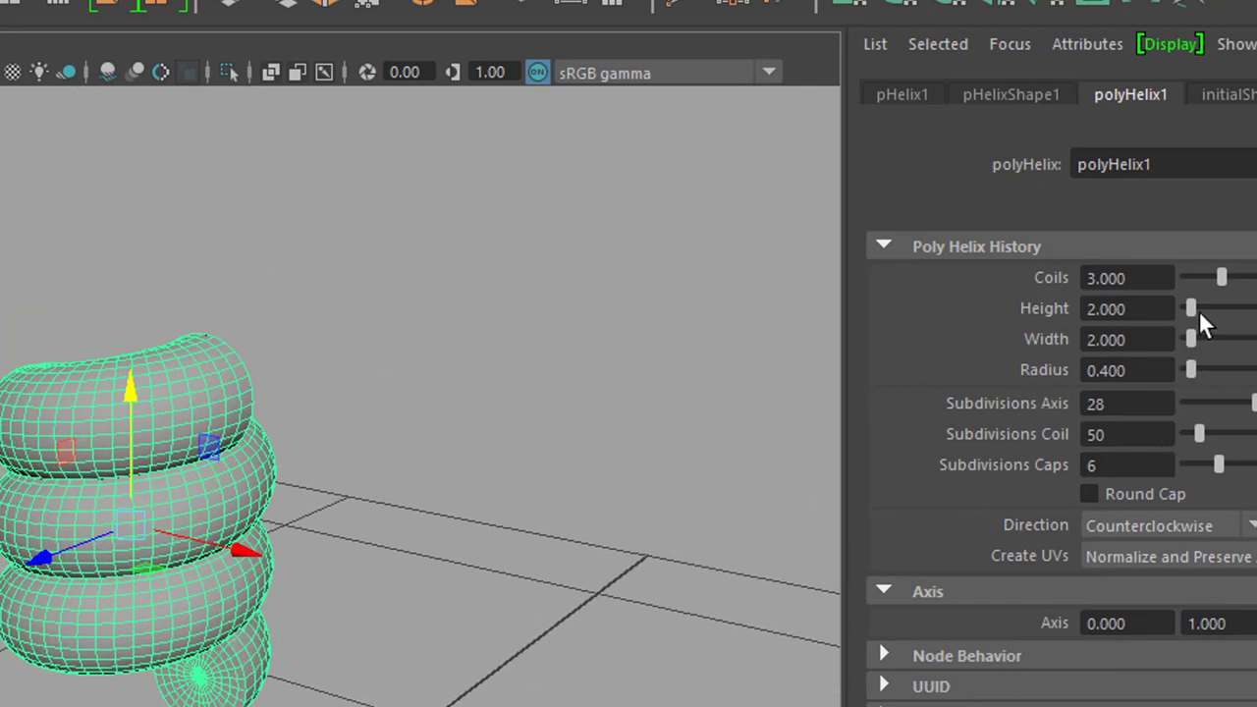
{"action": "left_click_drag", "start_coordinate": [1190, 306], "coordinate": [1196, 307]}
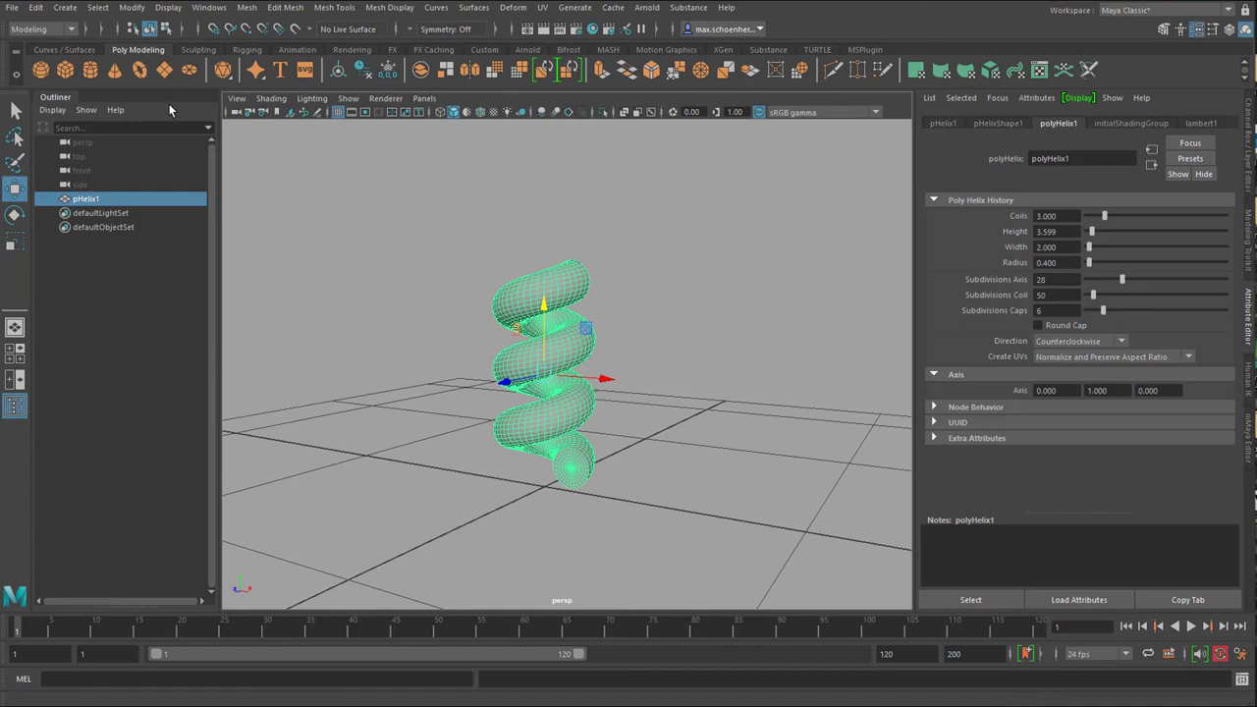
Add a polygon cube, lift it slightly, and freeze its transformations
{"action": "left_click", "coordinate": [66, 68]}
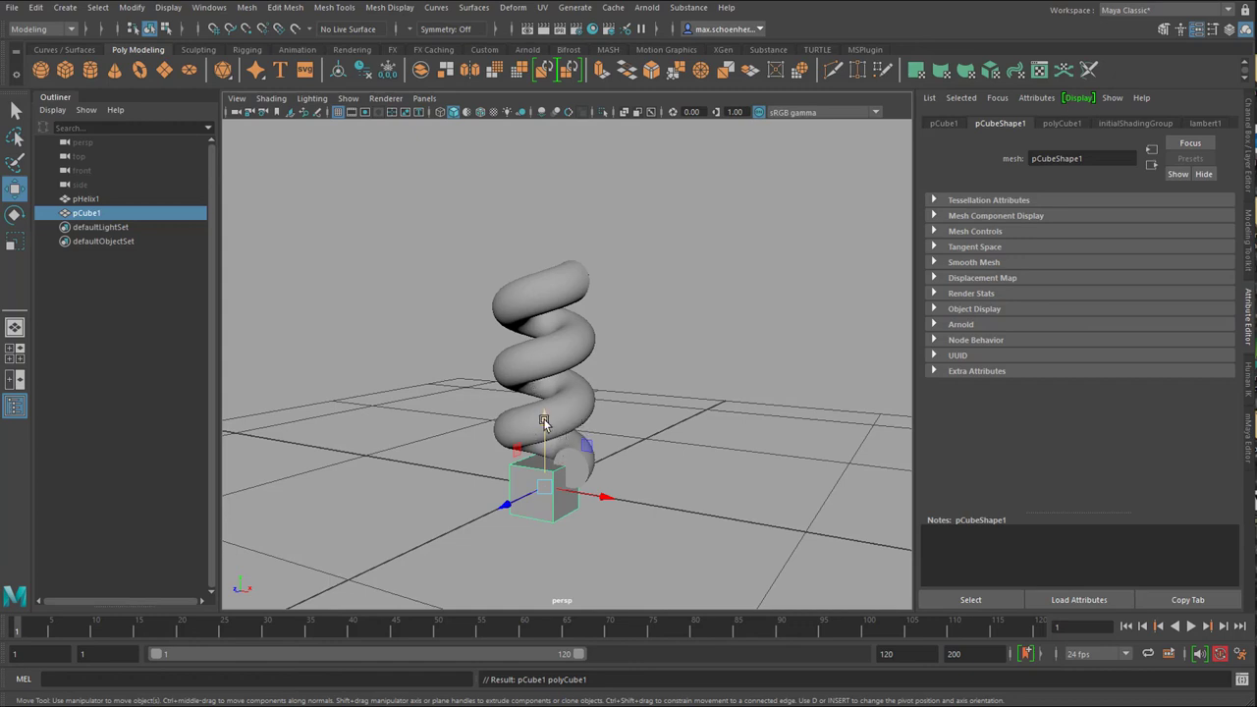
{"action": "left_click_drag", "start_coordinate": [544, 420], "coordinate": [552, 393]}
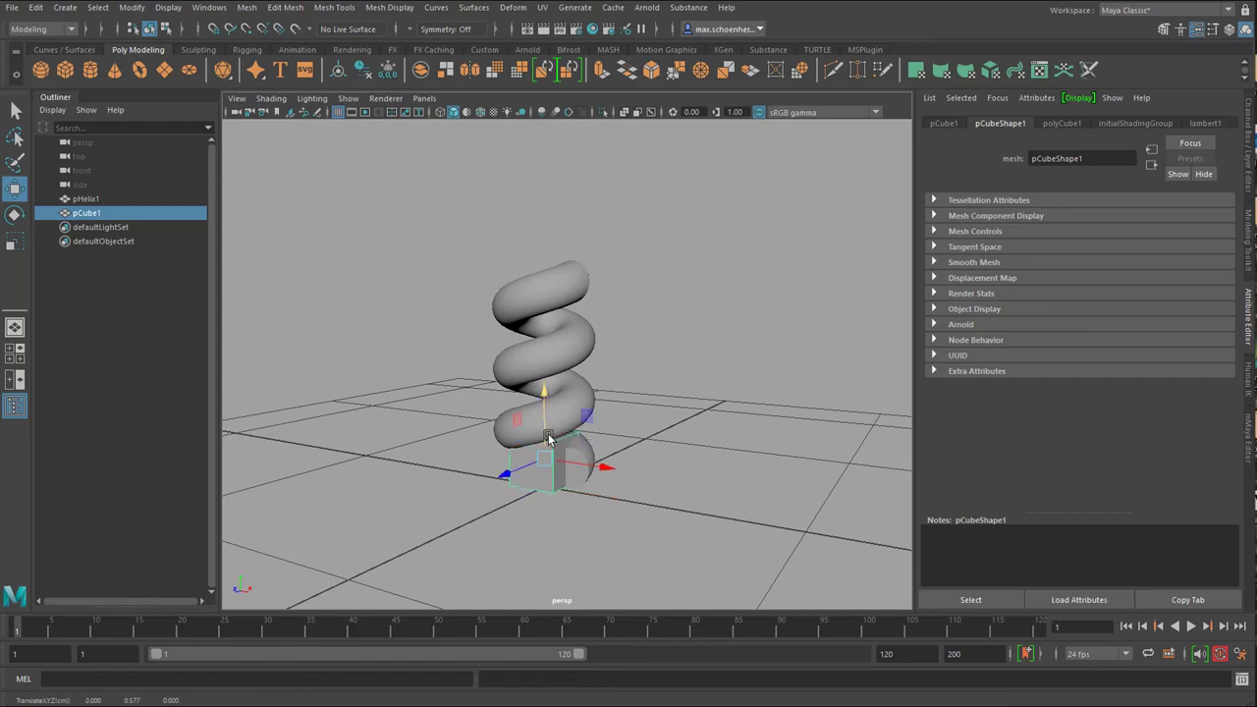
{"action": "left_click", "coordinate": [134, 8]}
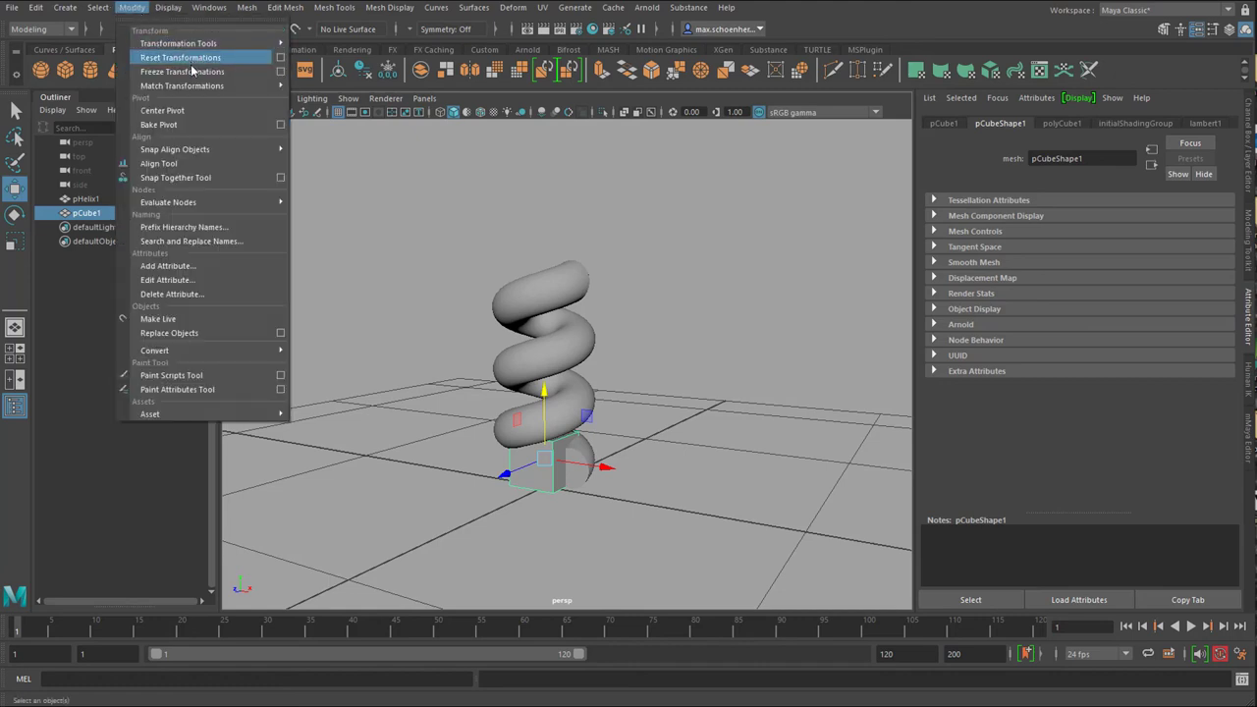
{"action": "left_click", "coordinate": [177, 72]}
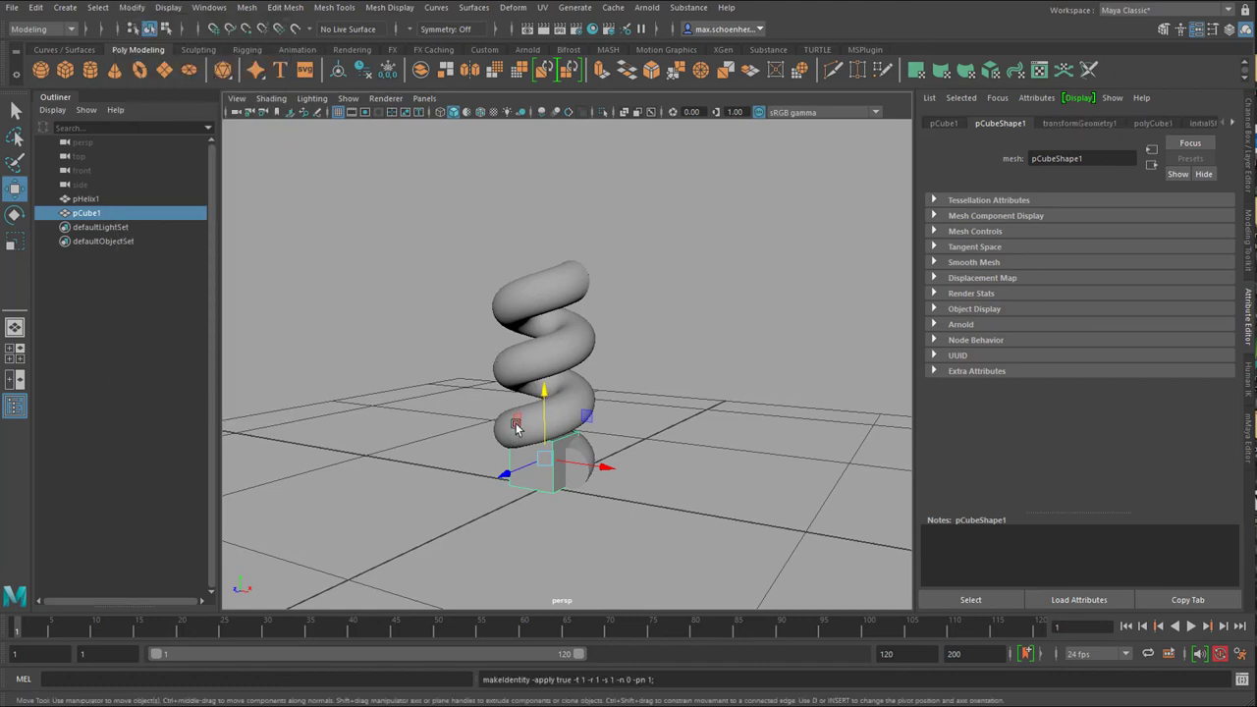
{"action": "right_click", "coordinate": [549, 285]}
Assign the helix a new aiStandardSurface material with an olive-green base colour
{"action": "left_click", "coordinate": [549, 284]}
{"action": "right_click_drag", "start_coordinate": [549, 285], "coordinate": [576, 643]}
{"action": "left_click", "coordinate": [398, 336]}
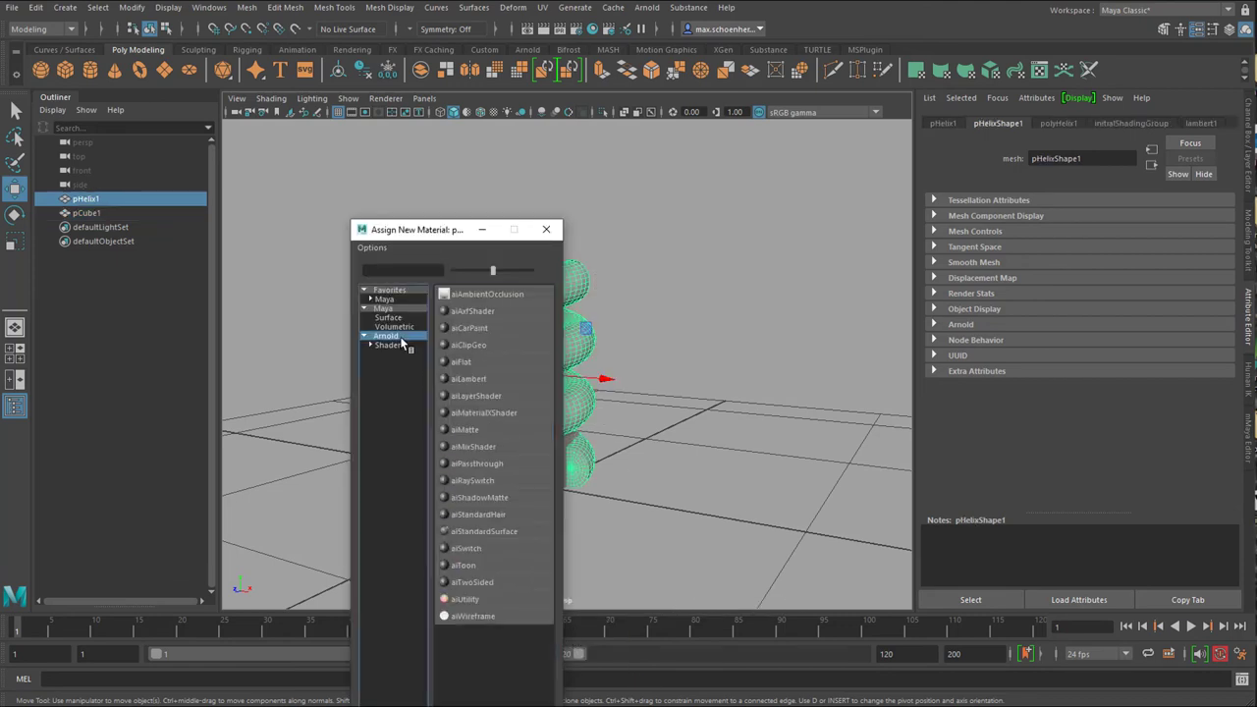
{"action": "left_click", "coordinate": [508, 529]}
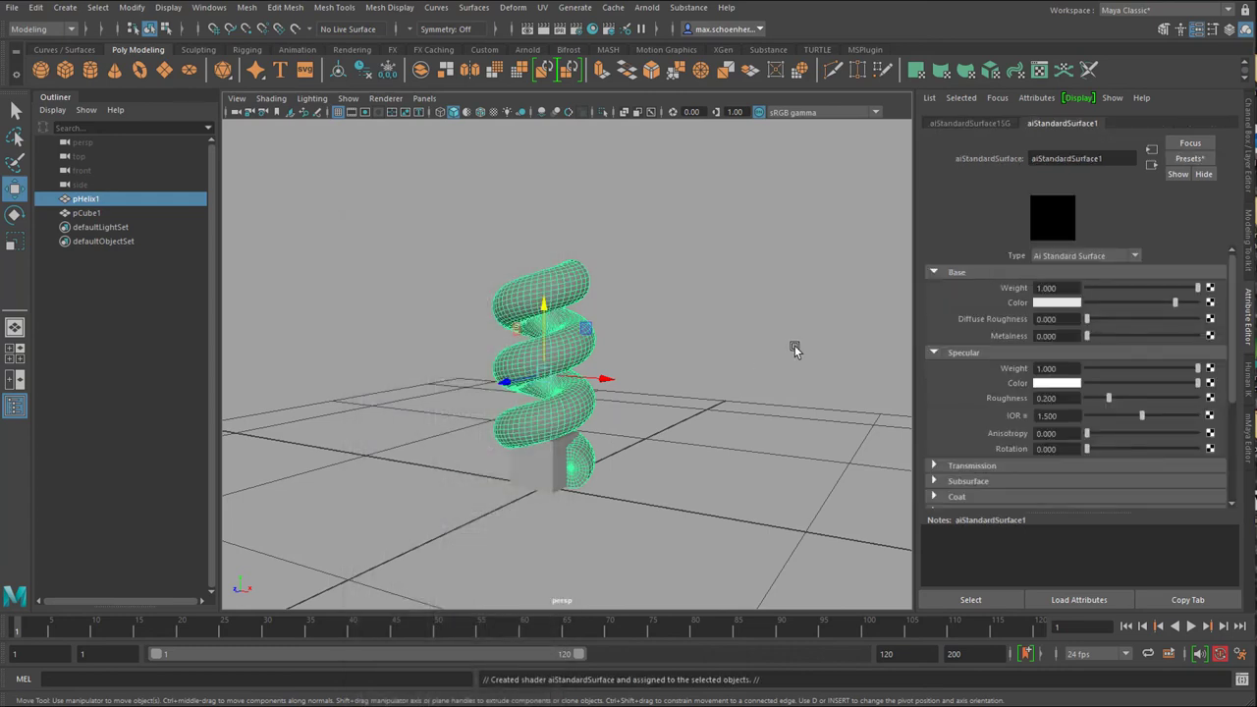
{"action": "left_click", "coordinate": [1059, 303]}
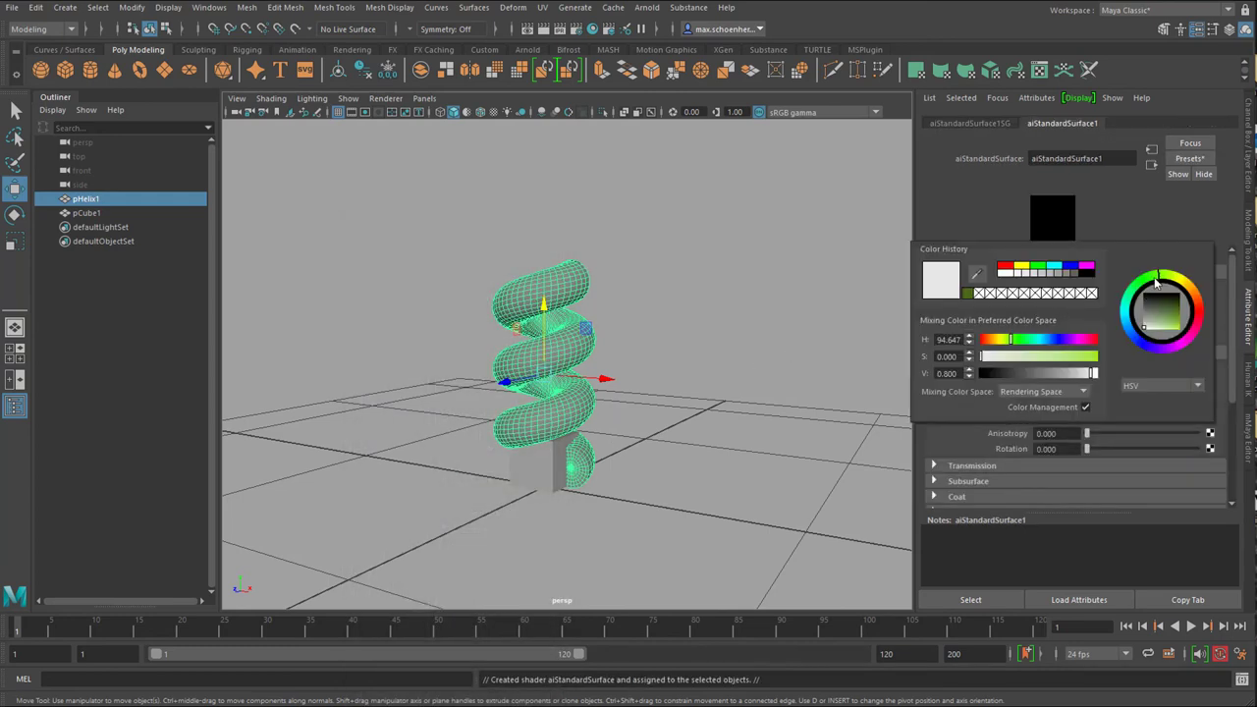
{"action": "left_click_drag", "start_coordinate": [1167, 313], "coordinate": [1183, 319]}
{"action": "left_click", "coordinate": [804, 398]}
{"action": "left_click_drag", "start_coordinate": [804, 397], "coordinate": [721, 429], "text": "alt"}
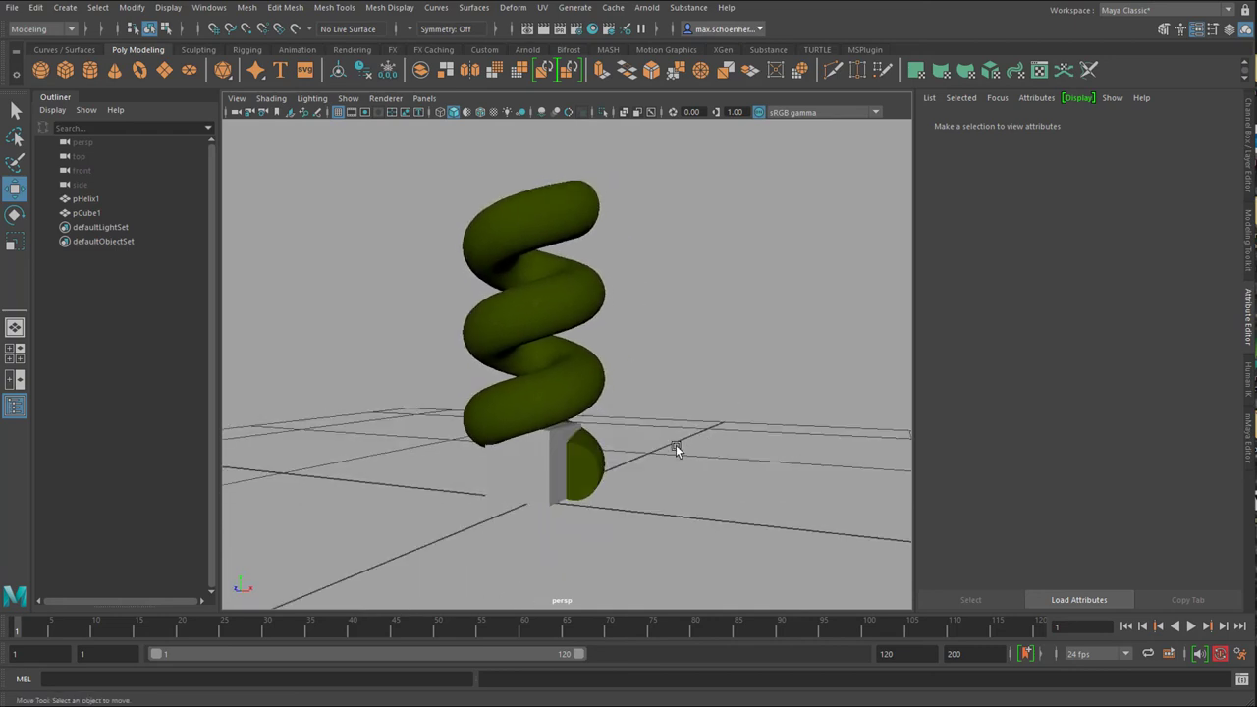
{"action": "left_click", "coordinate": [536, 464]}
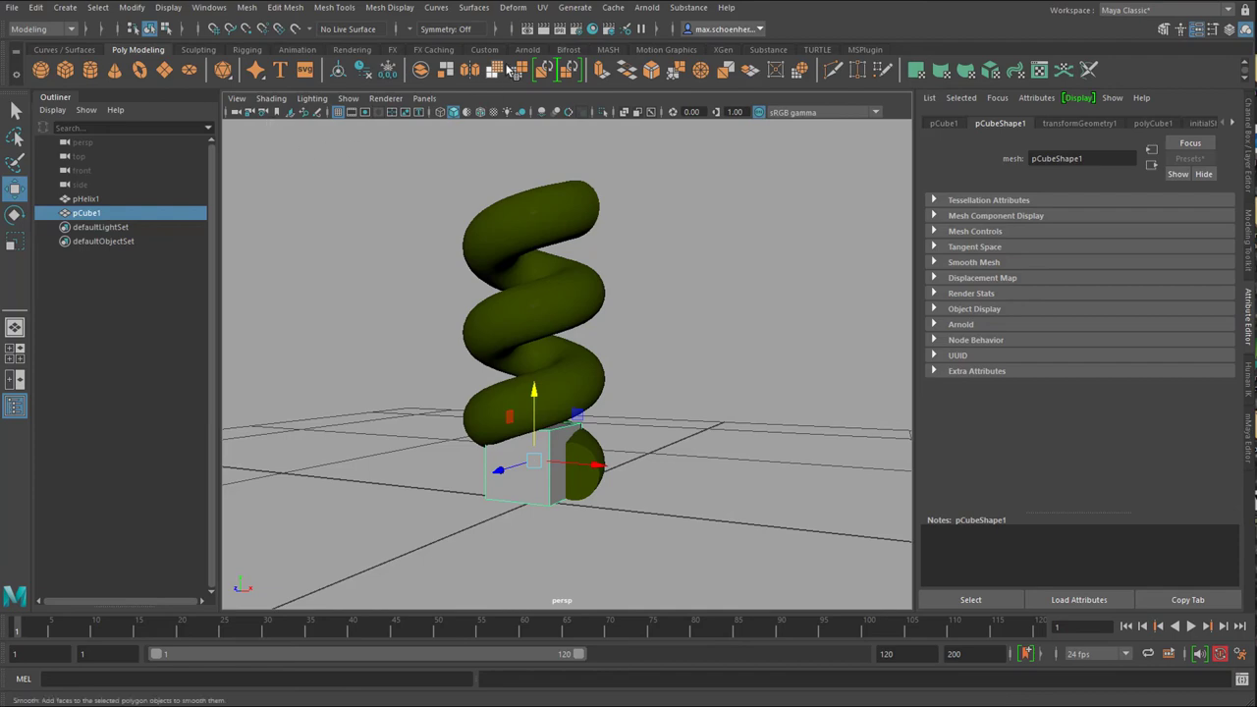
Switch to the FX menu set and the MASH toolset
{"action": "left_click", "coordinate": [44, 29]}
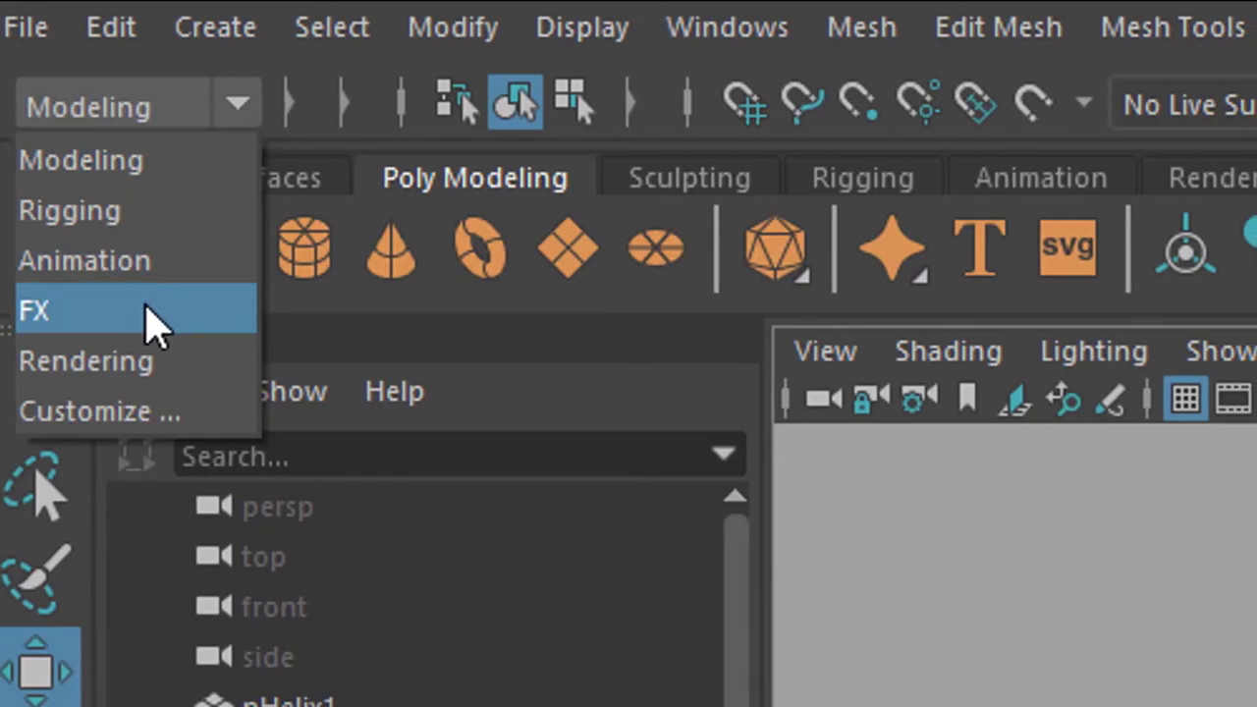
{"action": "left_click", "coordinate": [147, 310]}
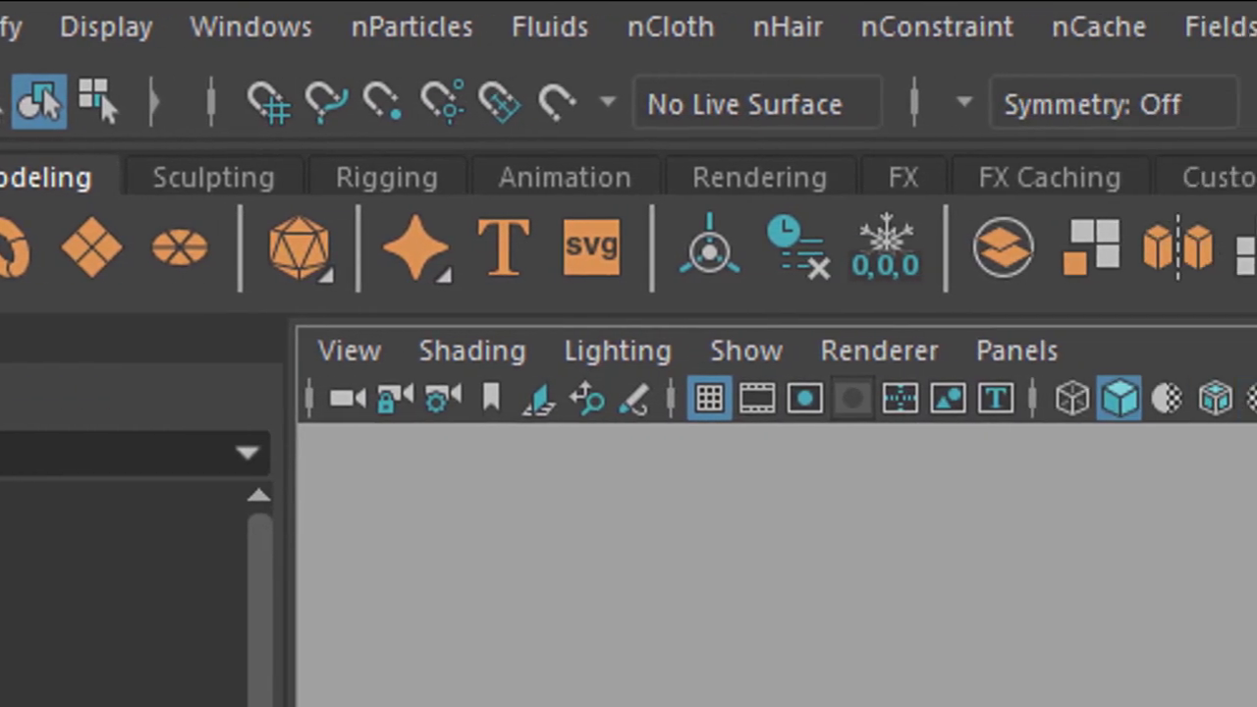
{"action": "left_click", "coordinate": [1256, 27]}
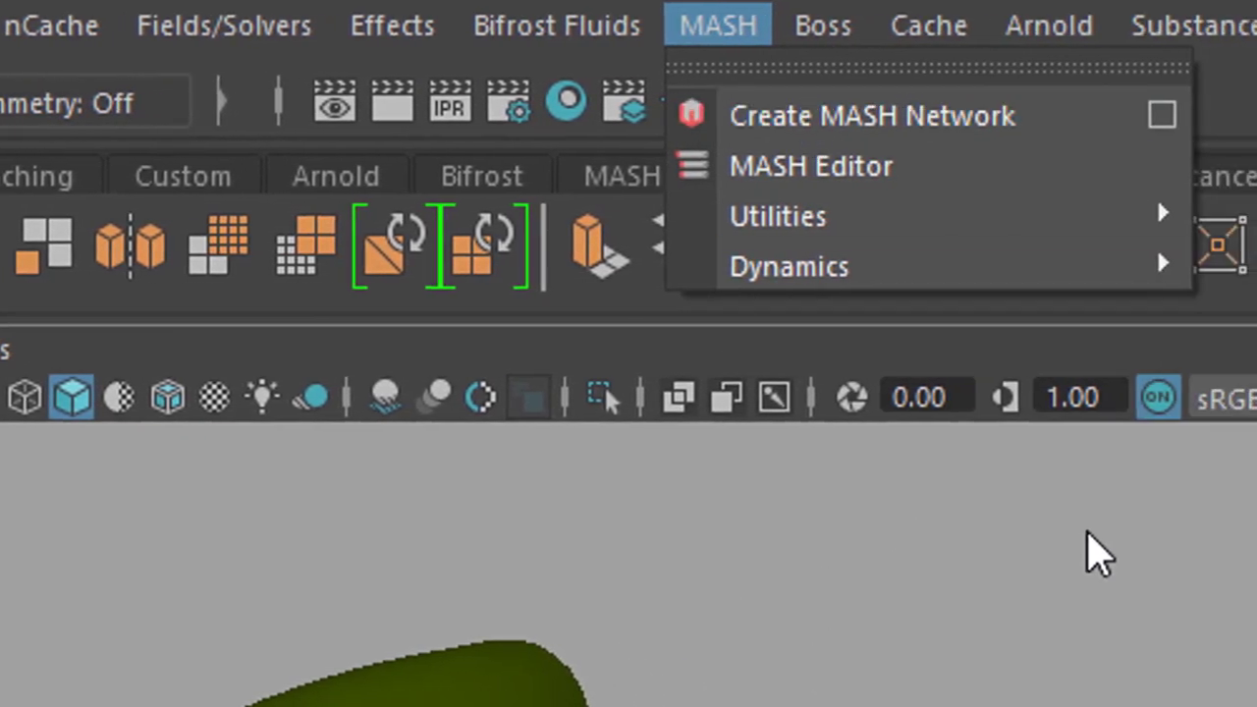
{"action": "left_click", "coordinate": [1100, 550]}
{"action": "left_click", "coordinate": [620, 178]}
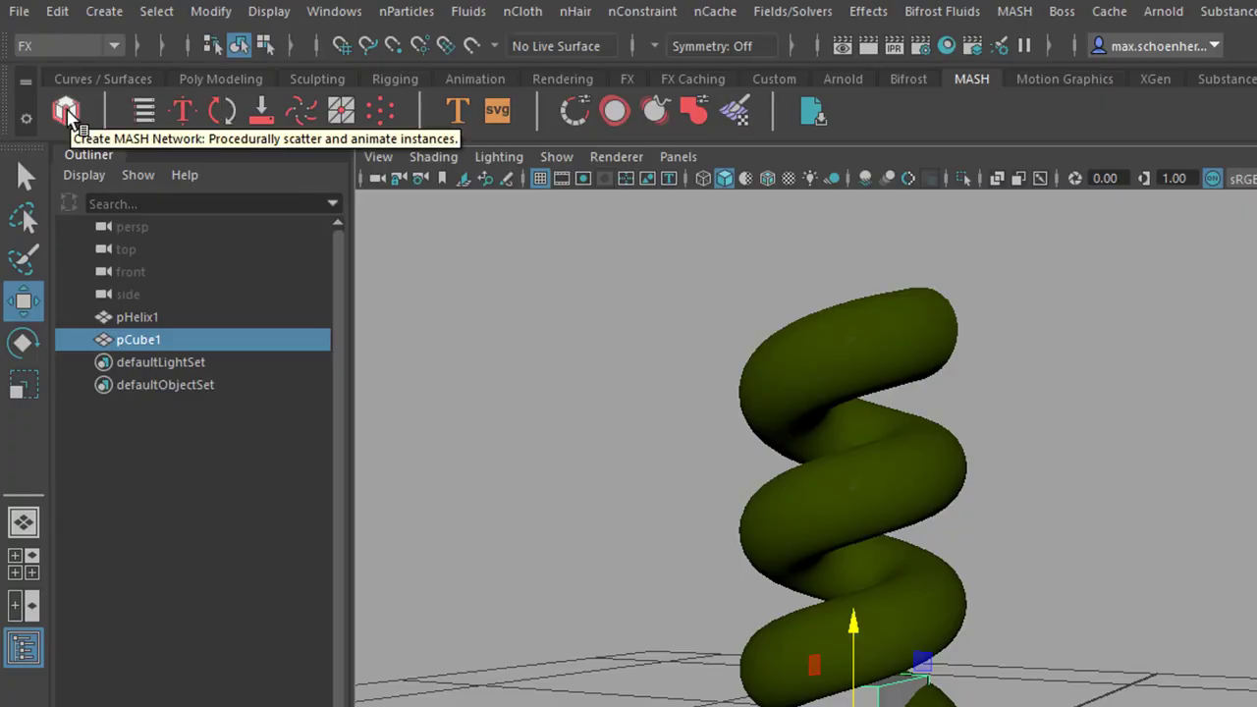
Create a MASH network from the cube with reset options and Grid distribution
{"action": "left_click", "coordinate": [1021, 10]}
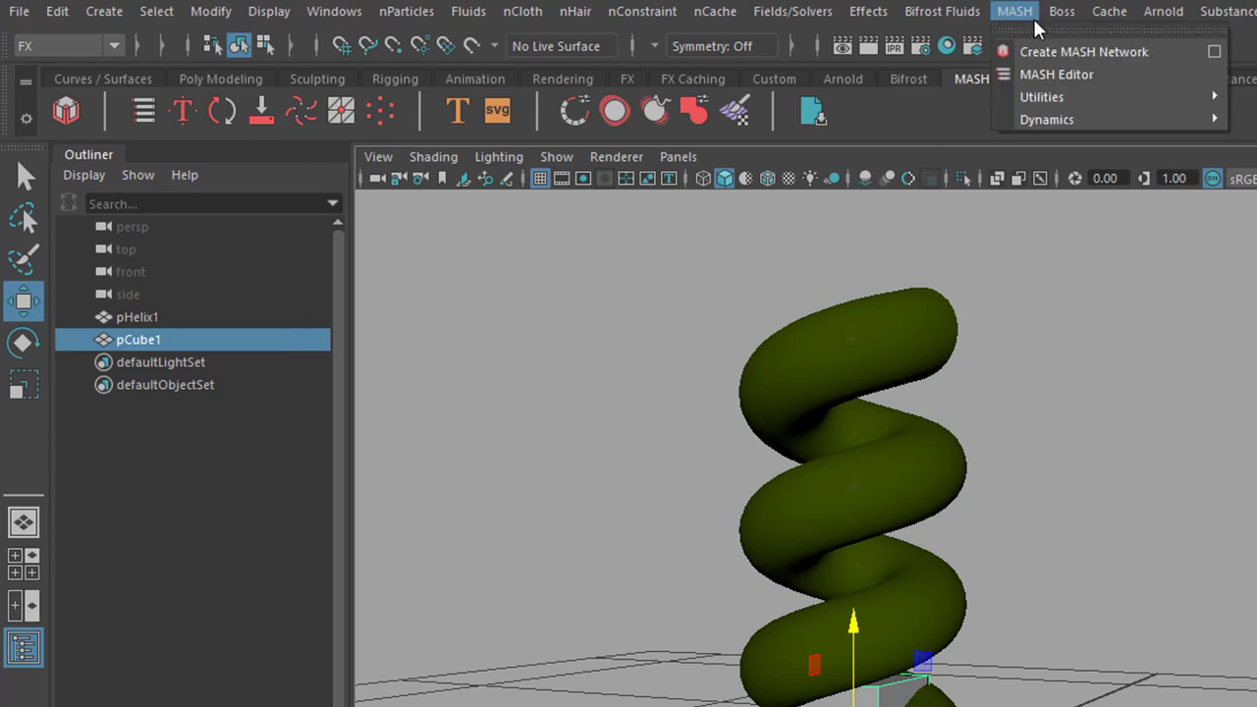
{"action": "left_click", "coordinate": [1214, 51]}
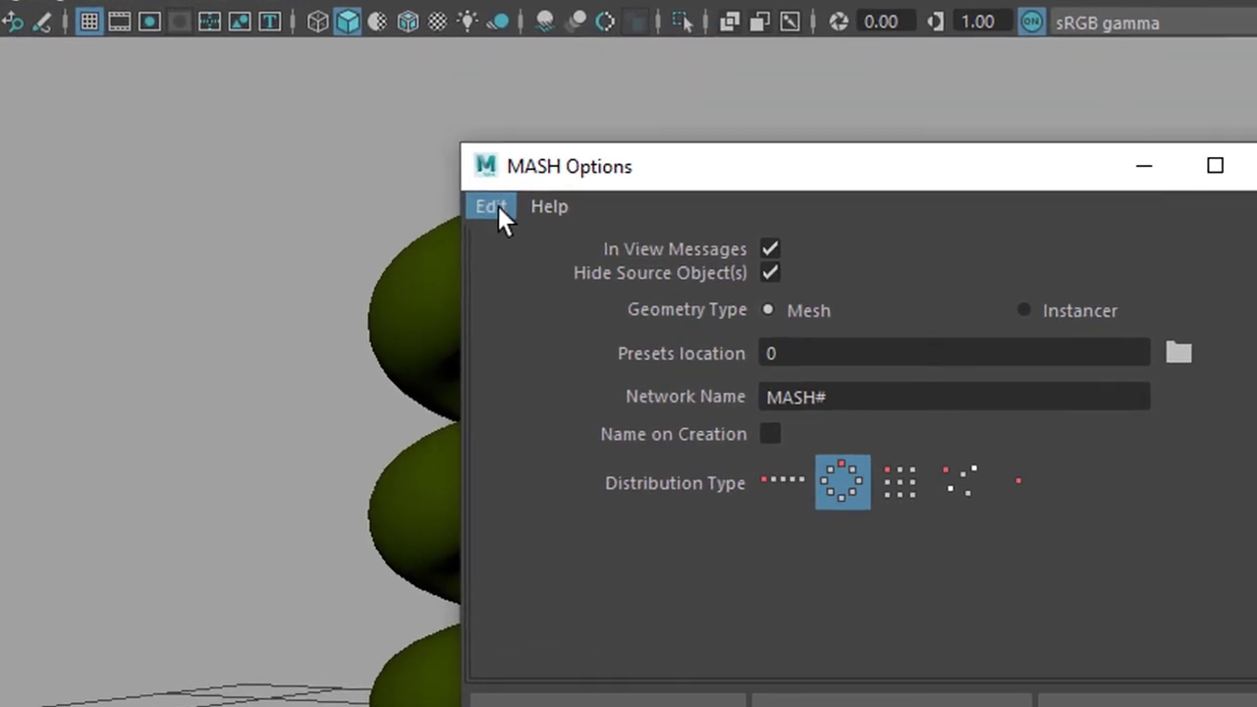
{"action": "left_click", "coordinate": [489, 203]}
{"action": "left_click", "coordinate": [391, 234]}
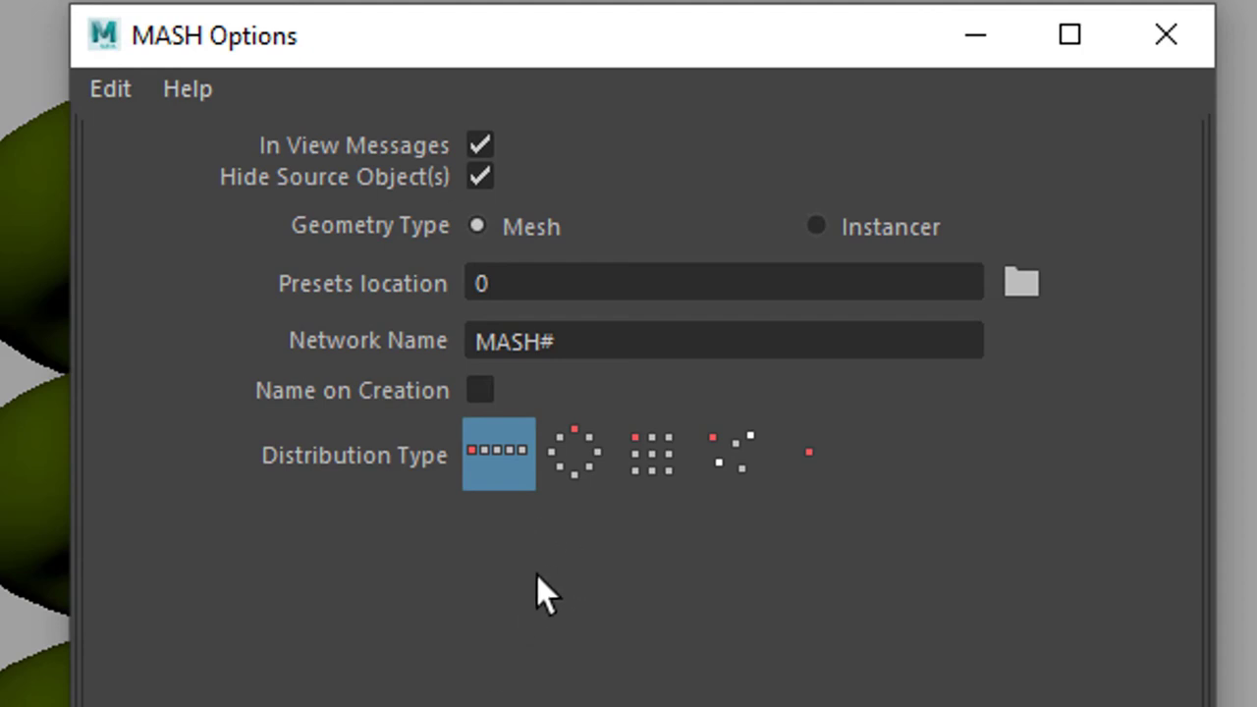
{"action": "left_click", "coordinate": [656, 465]}
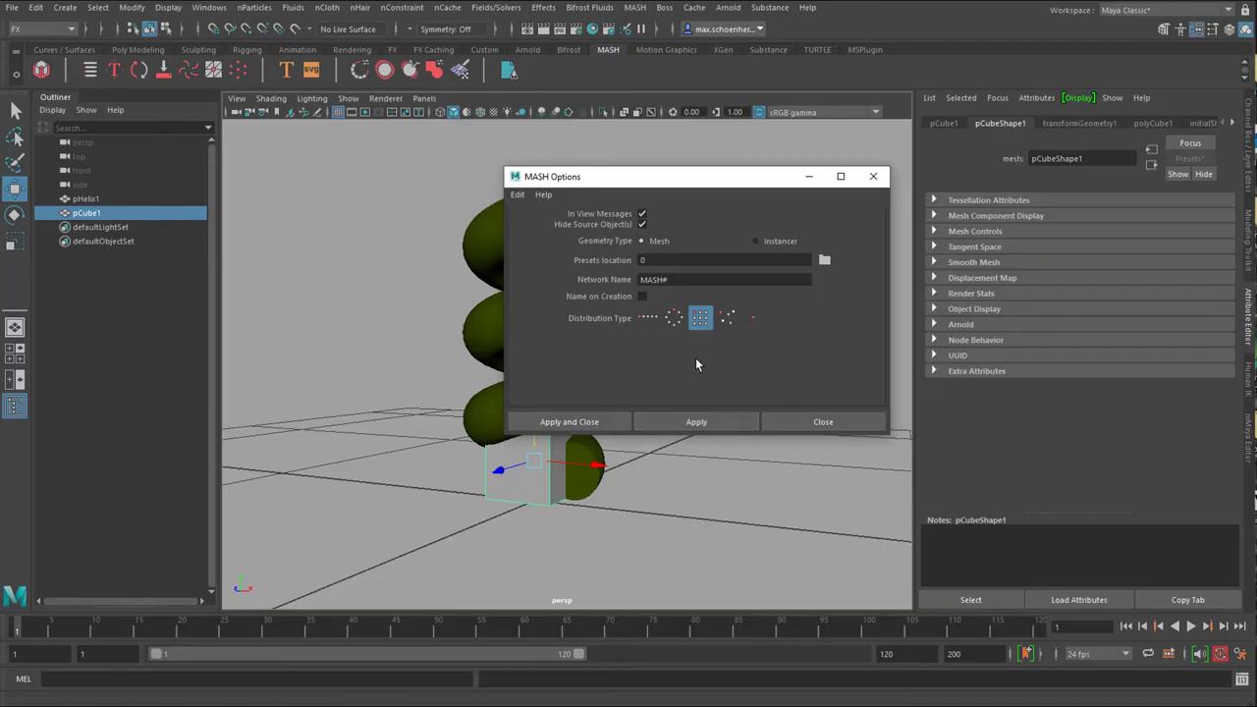
{"action": "left_click", "coordinate": [717, 423]}
{"action": "left_click", "coordinate": [518, 194]}
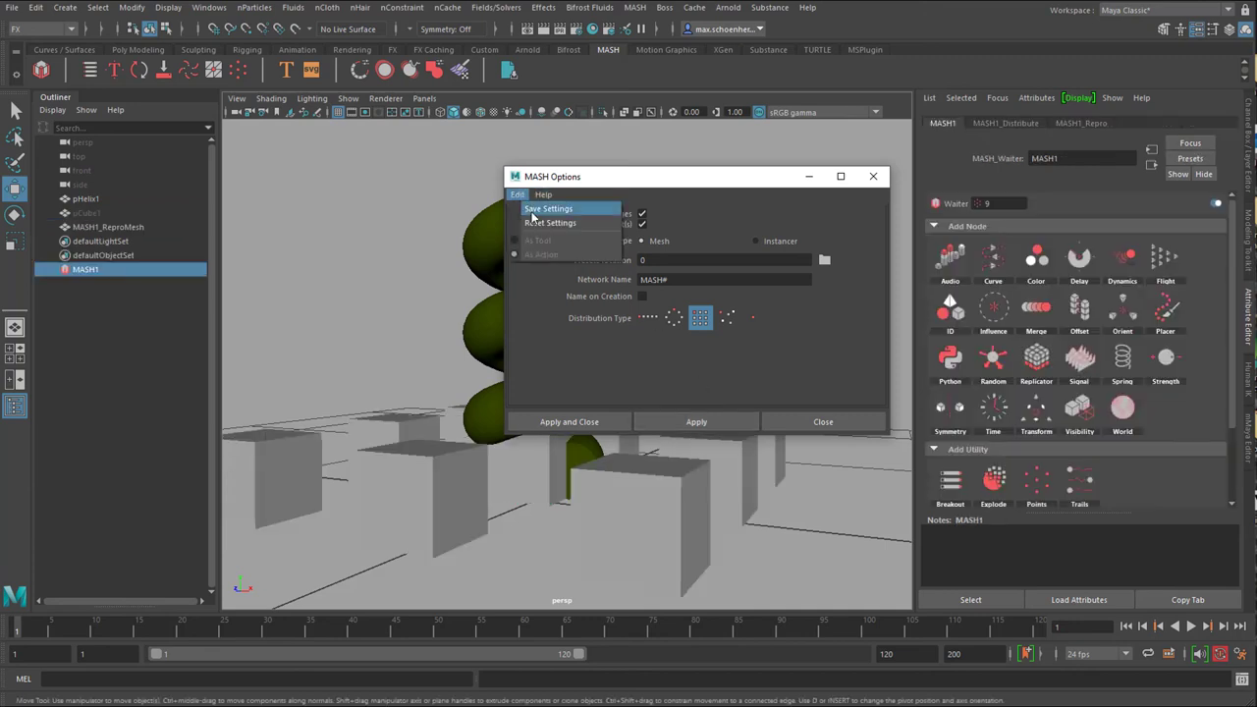
{"action": "left_click", "coordinate": [540, 223]}
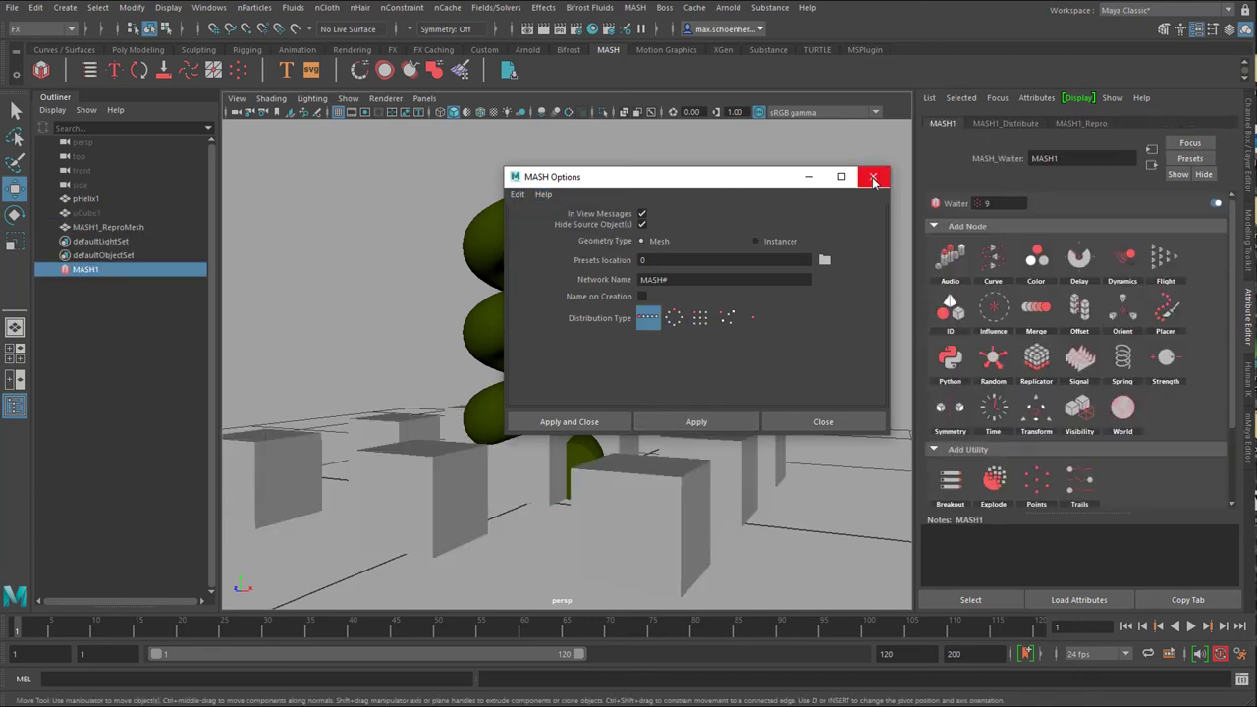
{"action": "left_click", "coordinate": [873, 179]}
{"action": "left_click_drag", "start_coordinate": [730, 360], "coordinate": [687, 370], "text": "alt"}
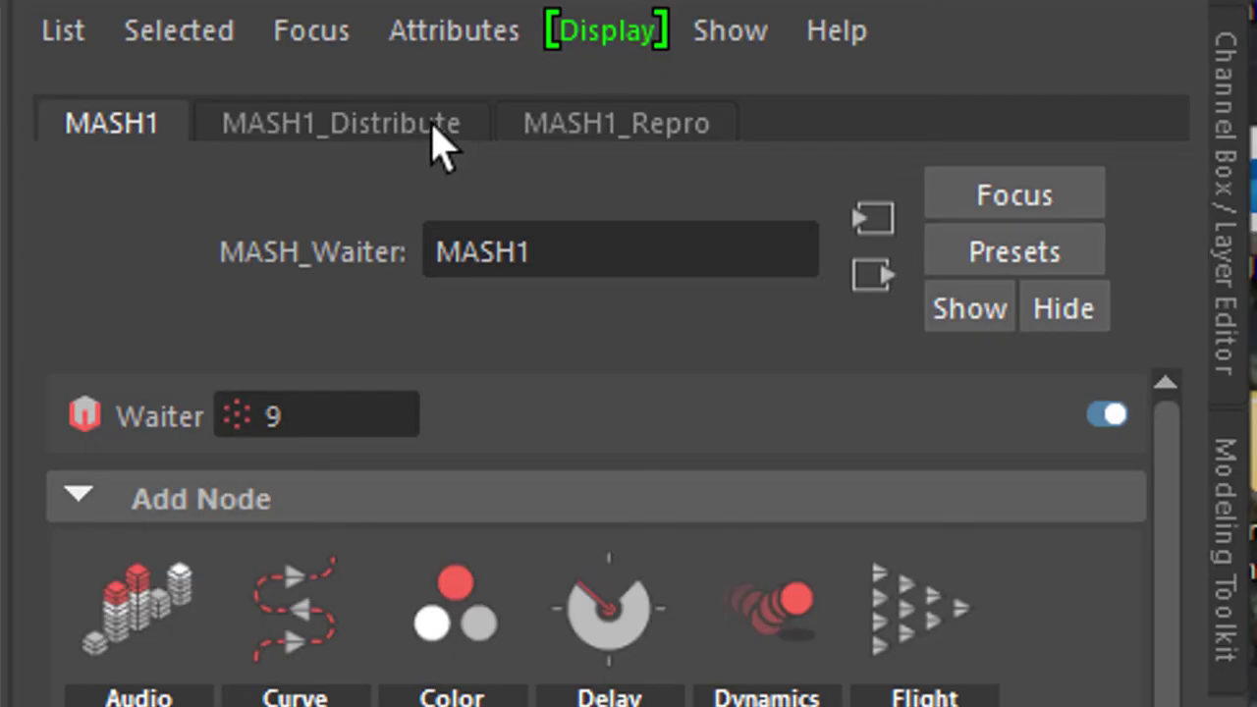
Keep MASH1_Distribute on Grid and set Distance X to 10.197 and Distance Z to 10.788
{"action": "left_click", "coordinate": [439, 141]}
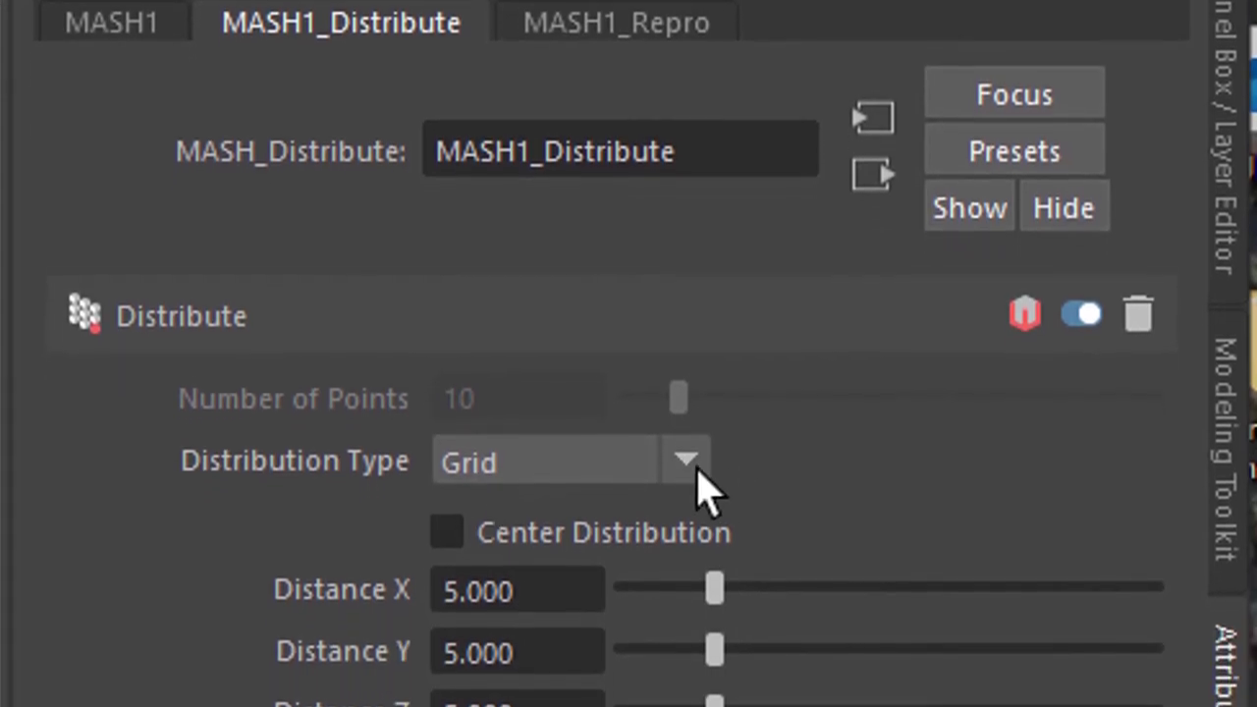
{"action": "left_click", "coordinate": [688, 521]}
{"action": "left_click", "coordinate": [601, 439]}
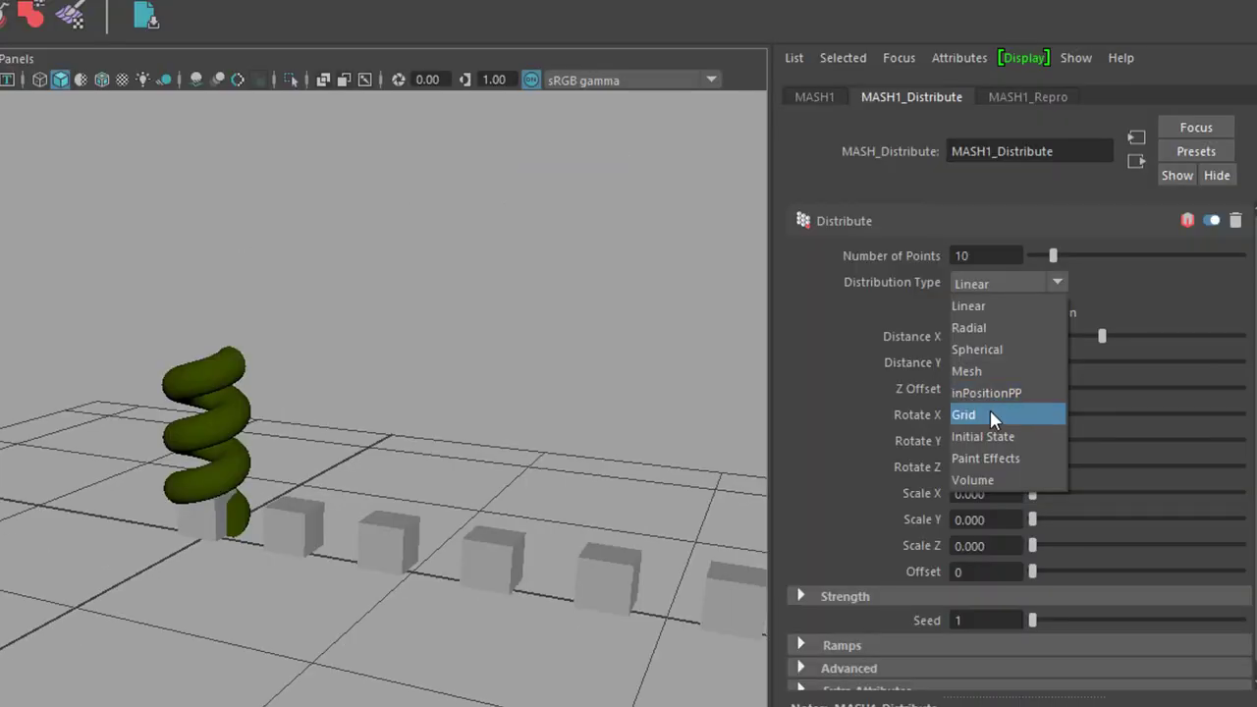
{"action": "left_click", "coordinate": [991, 413]}
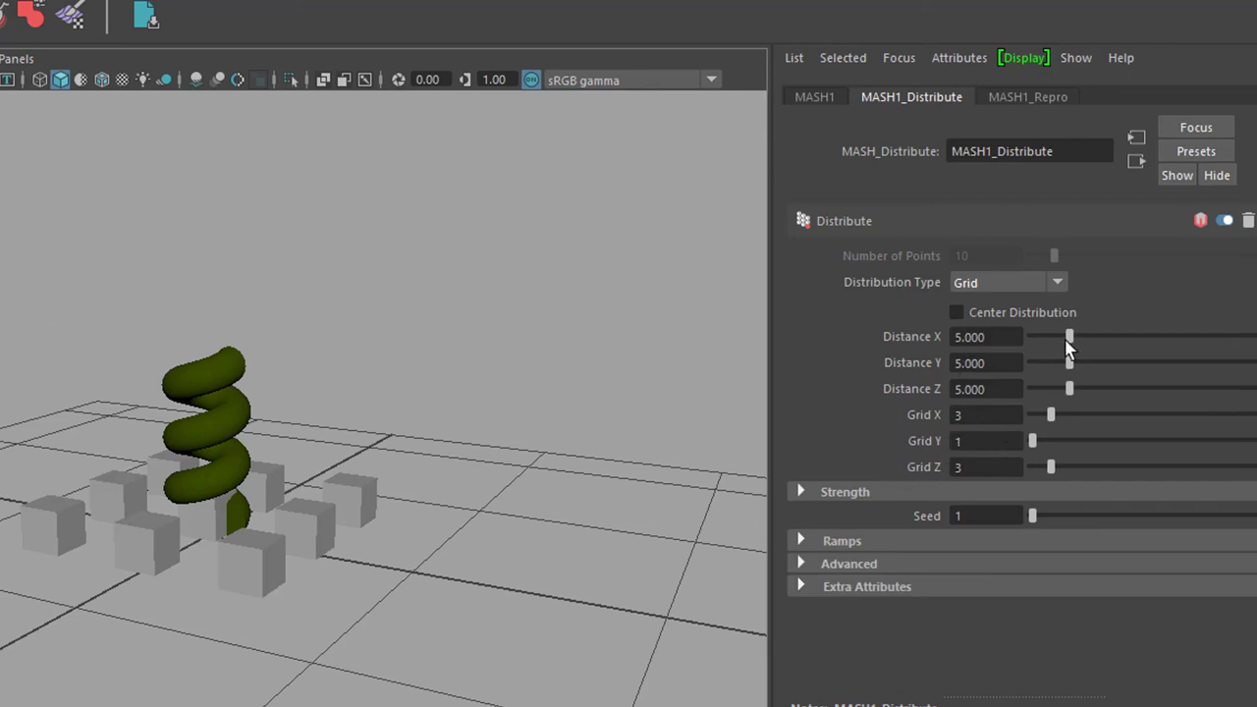
{"action": "left_click_drag", "start_coordinate": [1069, 337], "coordinate": [1108, 336]}
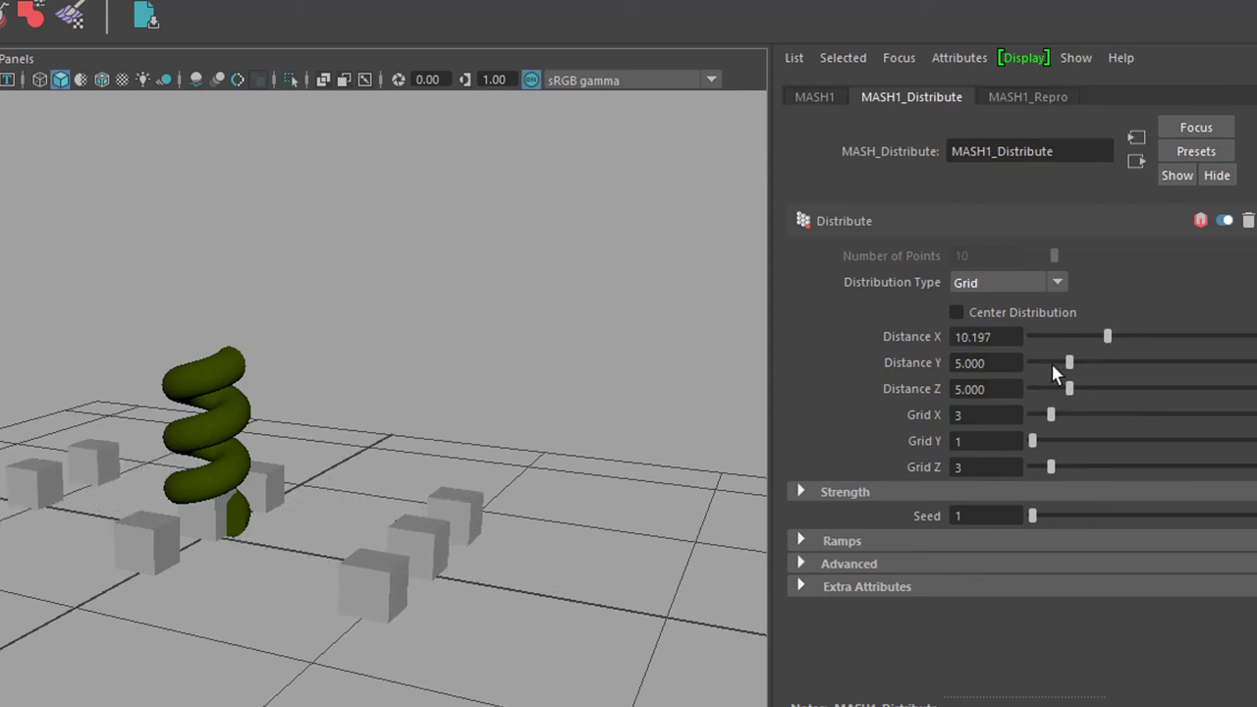
{"action": "left_click_drag", "start_coordinate": [1071, 392], "coordinate": [1112, 391]}
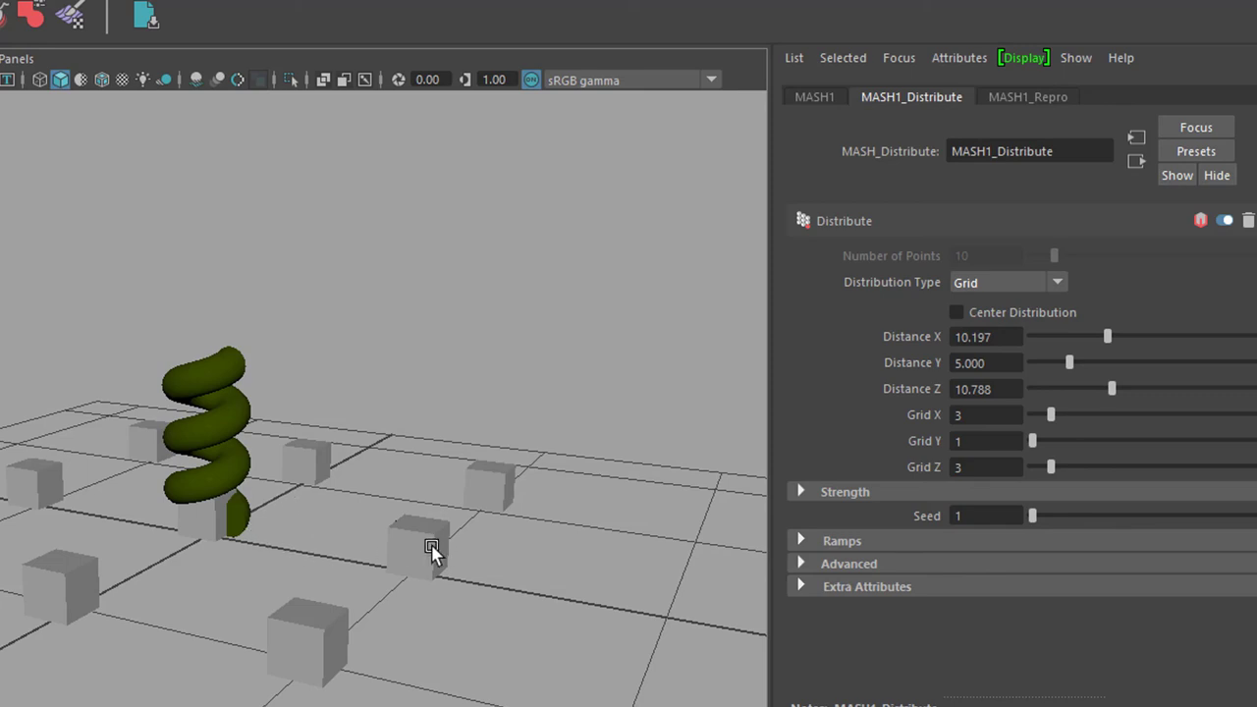
{"action": "mouse_move", "coordinate": [432, 550]}
{"action": "left_mouse_down", "text": "alt"}
{"action": "mouse_move", "coordinate": [396, 580]}
{"action": "mouse_move", "coordinate": [412, 564]}
{"action": "left_mouse_up", "text": "alt"}
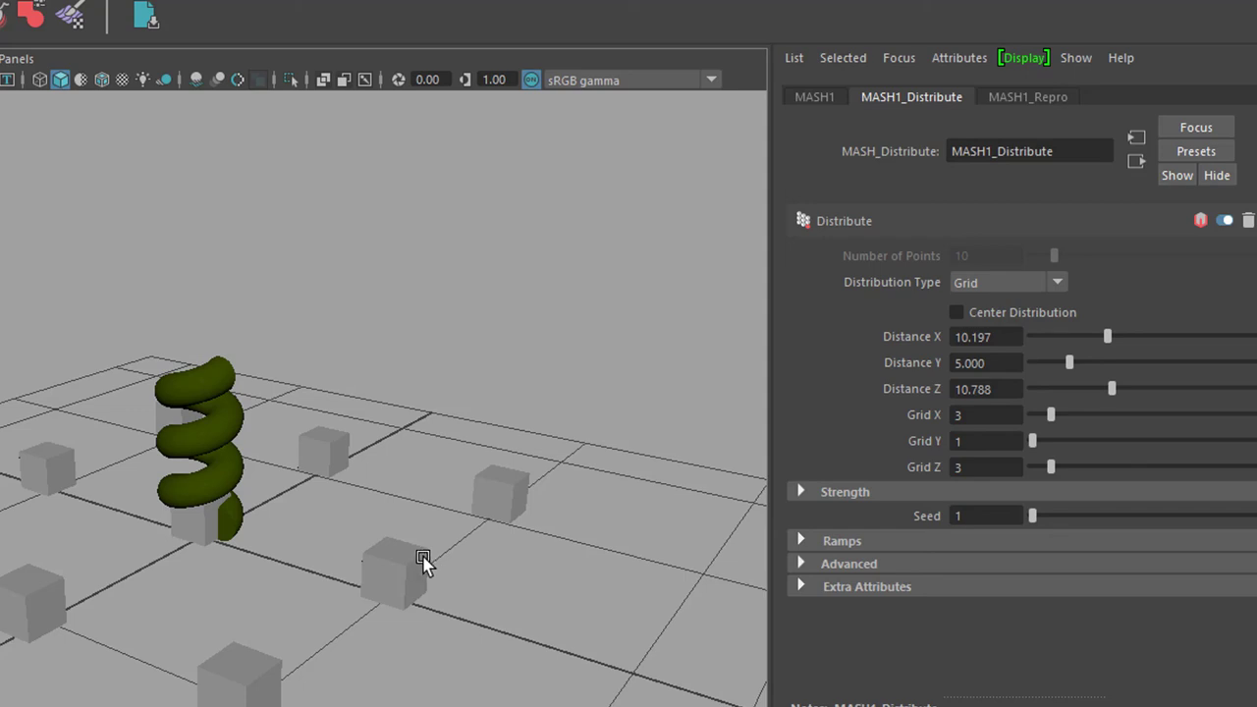
Show the MASH1 Waiter node's settings in the Attribute Editor
{"action": "left_click", "coordinate": [817, 102]}
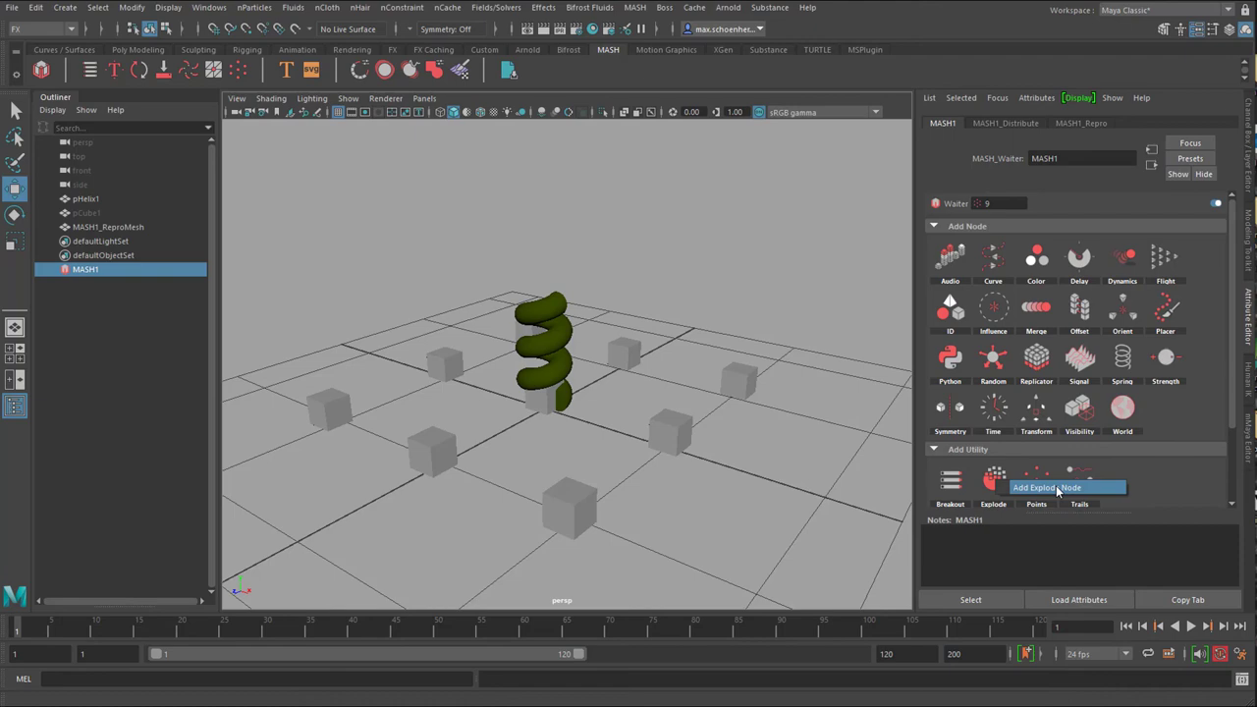
Add an Explode node to MASH1 and view the MASH1_Explode settings
{"action": "left_click", "coordinate": [1057, 489]}
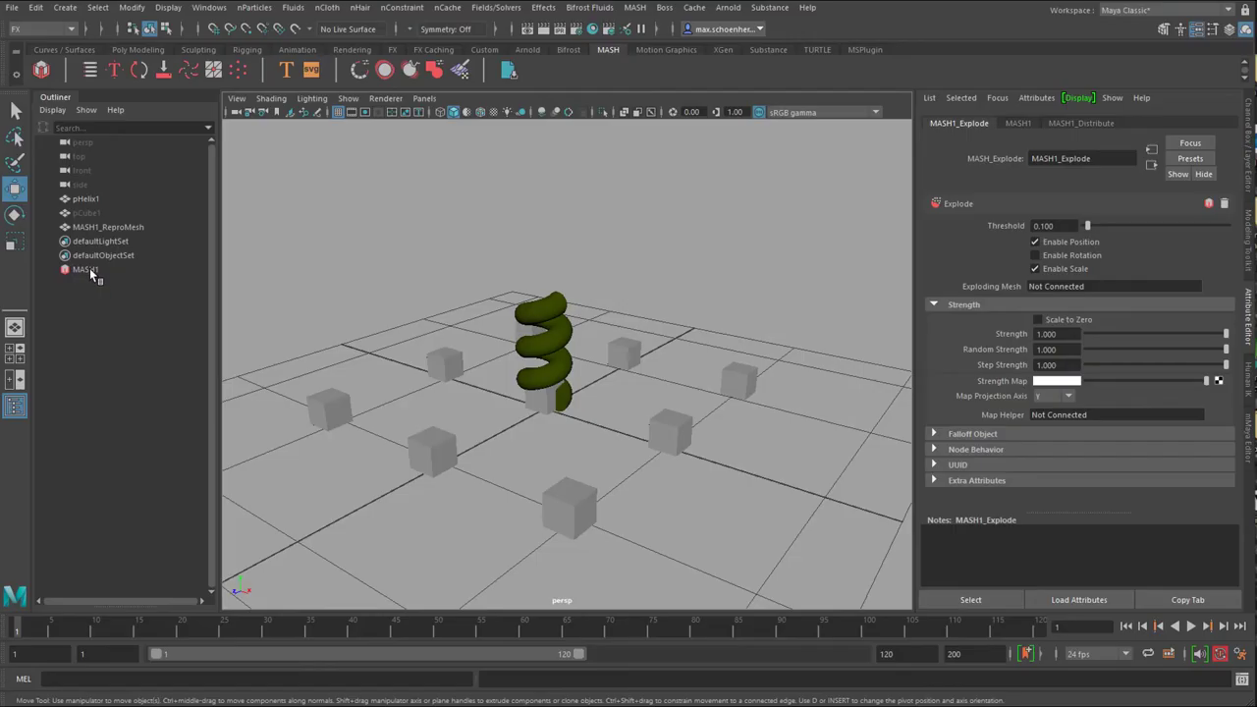
{"action": "left_click", "coordinate": [86, 269]}
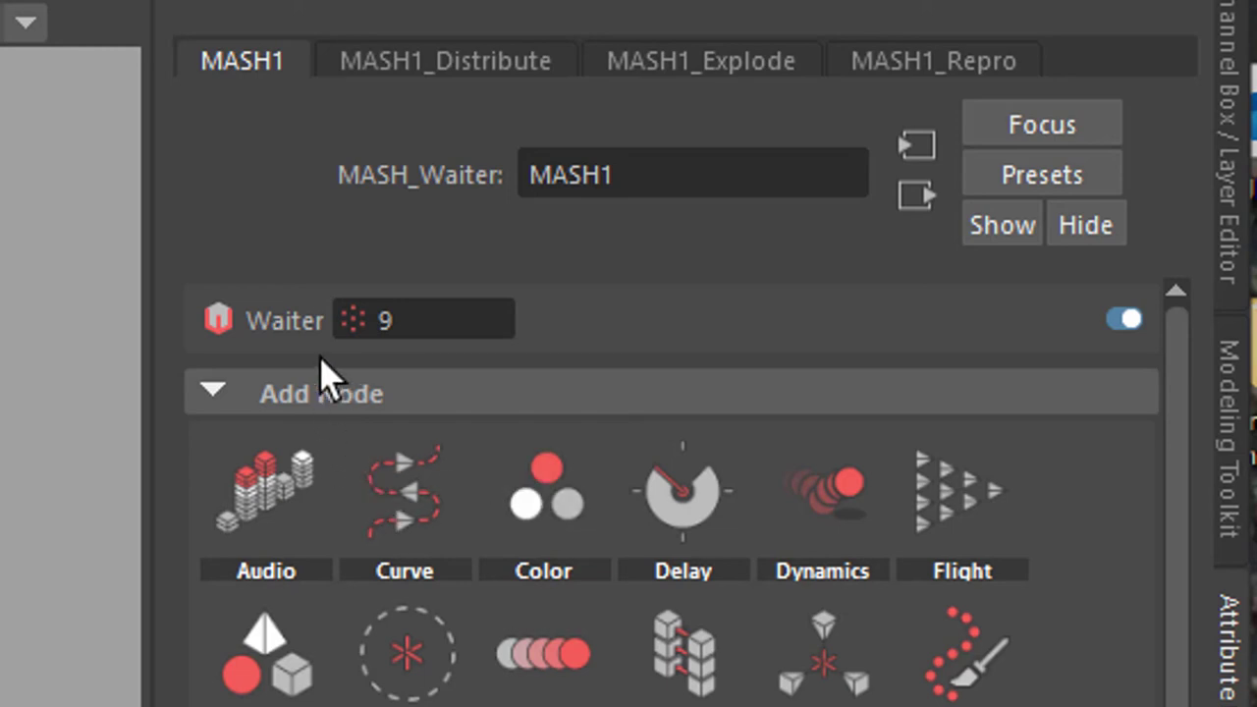
{"action": "left_click", "coordinate": [467, 61]}
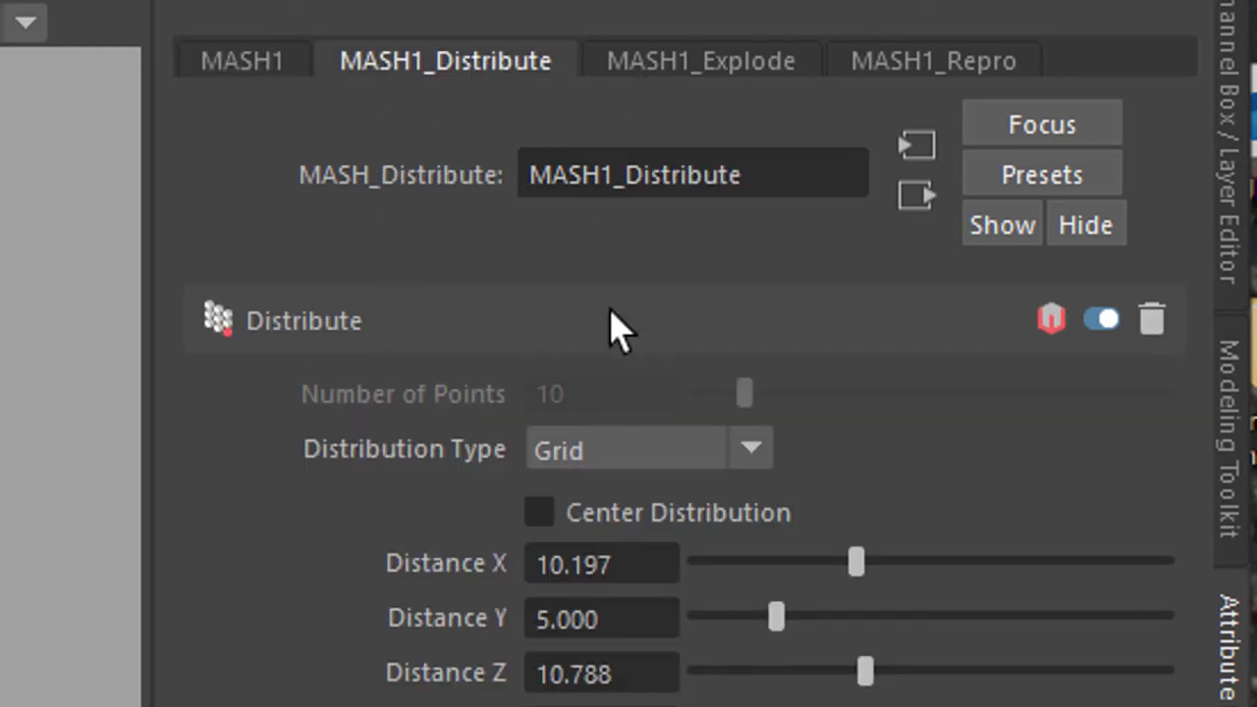
{"action": "left_click", "coordinate": [748, 63]}
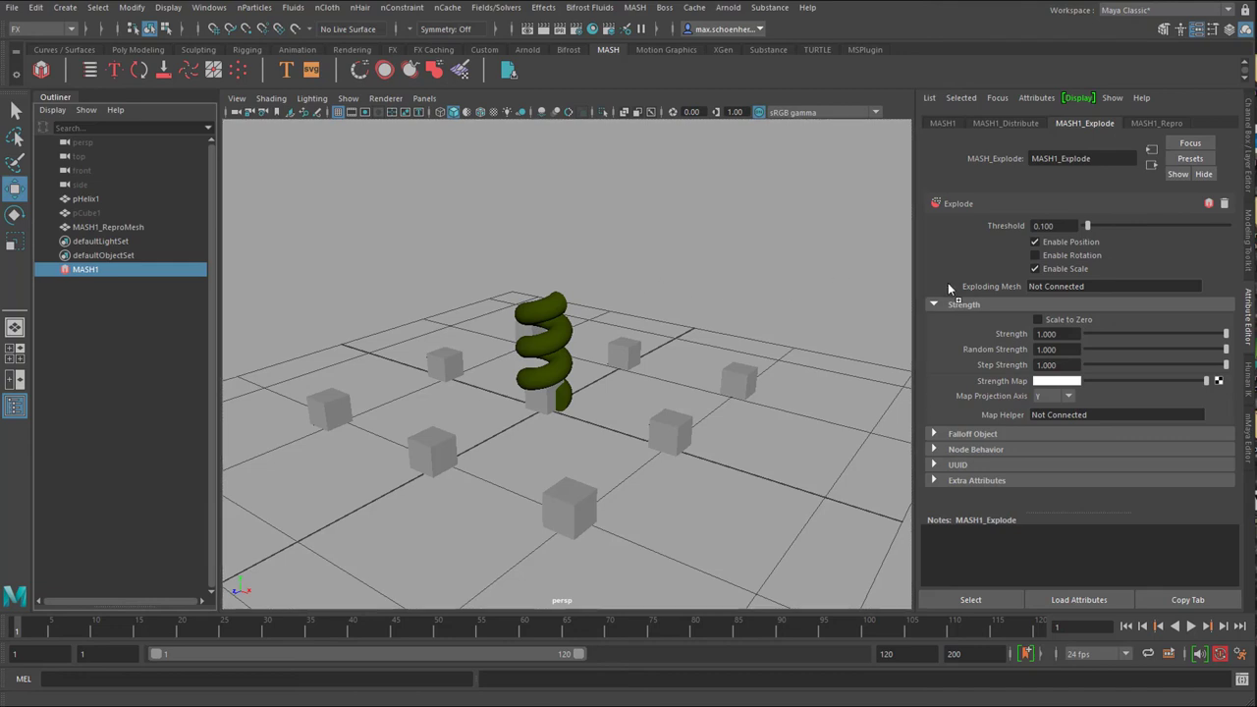
Connect pHelix1 as the Explode node's Exploding Mesh
{"action": "middle_click_drag", "start_coordinate": [1047, 292], "coordinate": [1043, 287]}
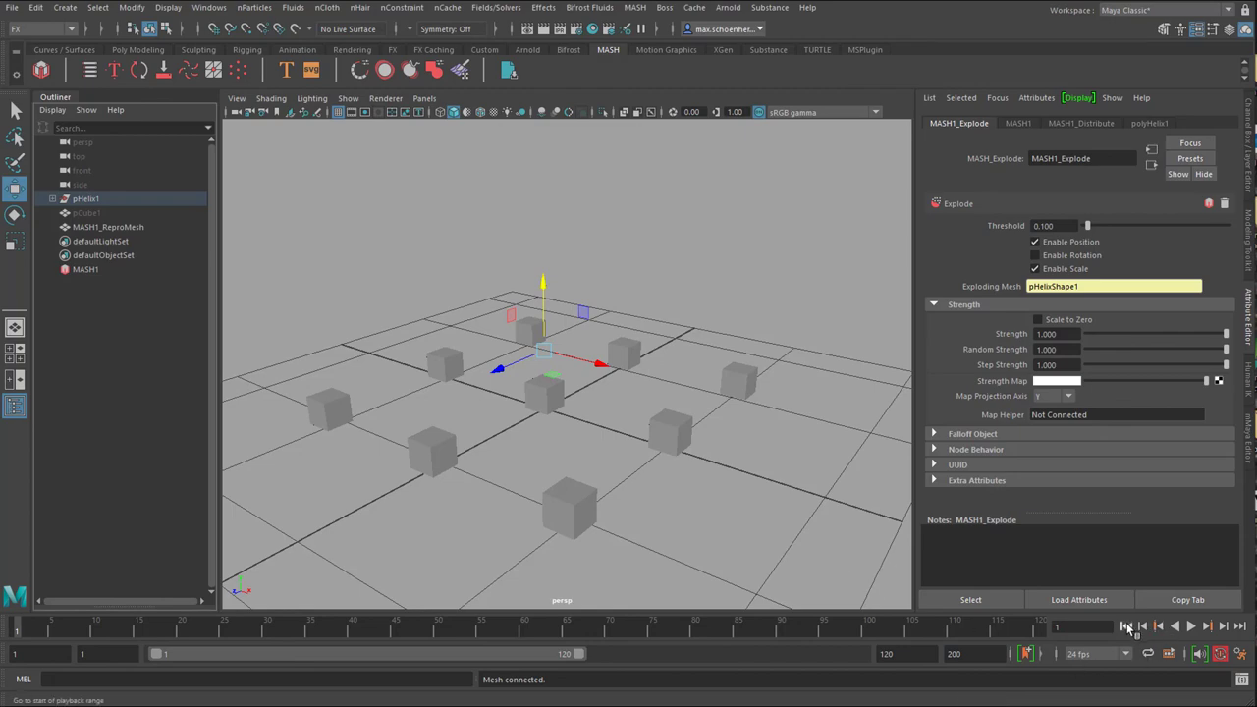
{"action": "left_click_drag", "start_coordinate": [652, 478], "coordinate": [683, 435], "text": "alt"}
{"action": "left_click_drag", "start_coordinate": [563, 449], "coordinate": [399, 430], "text": "alt"}
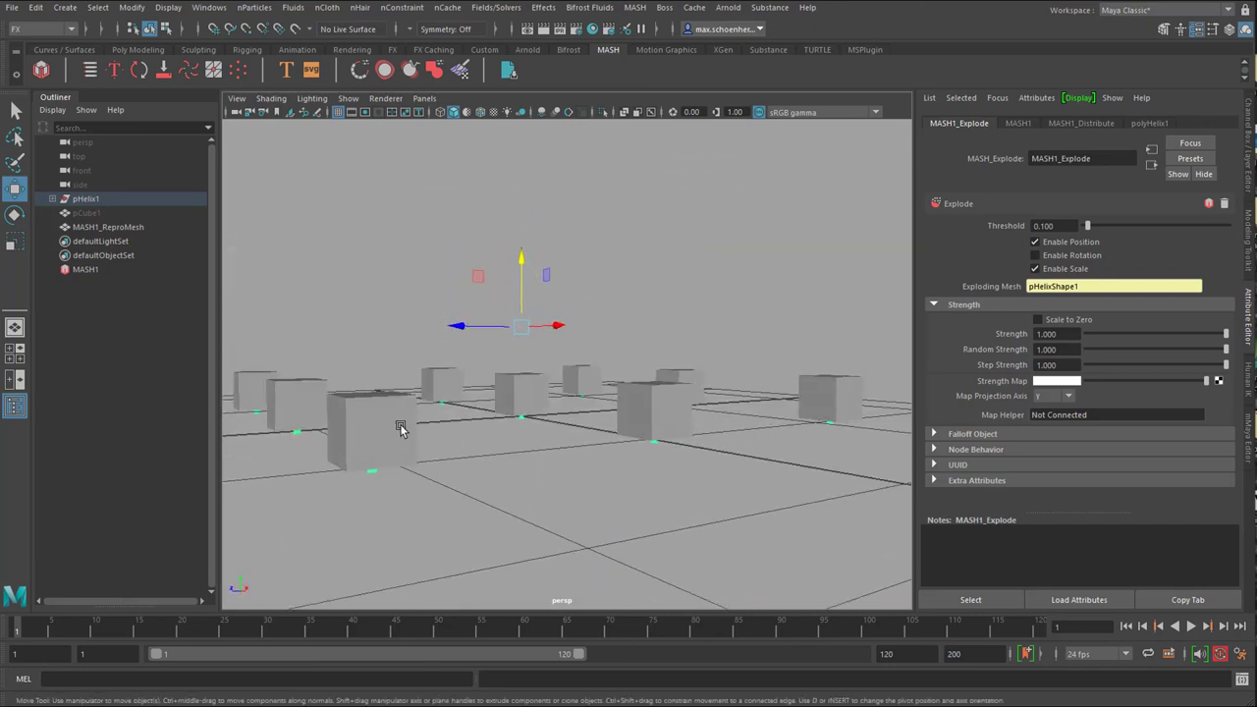
Hide the MASH1_ReproMesh cube instances, leaving only the grid points
{"action": "left_click", "coordinate": [142, 233]}
{"action": "left_click_drag", "start_coordinate": [614, 429], "coordinate": [683, 418], "text": "alt"}
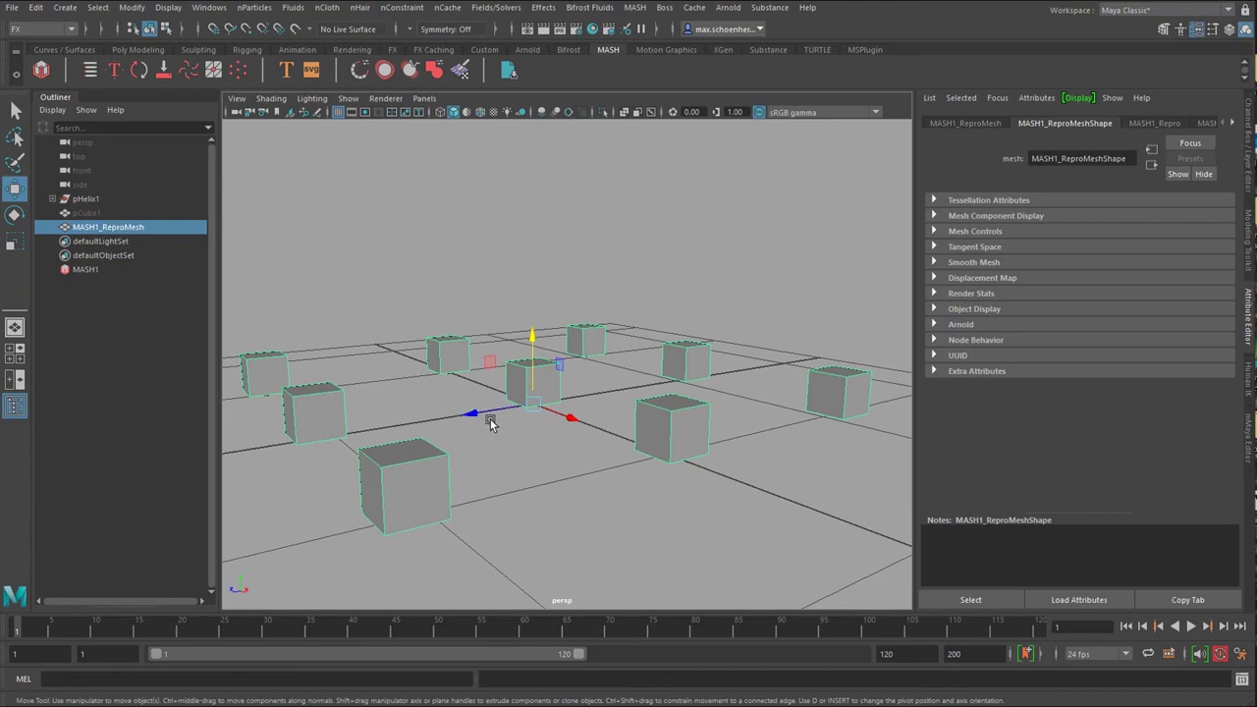
{"action": "key", "text": "h"}
{"action": "left_click_drag", "start_coordinate": [570, 427], "coordinate": [525, 460], "text": "alt"}
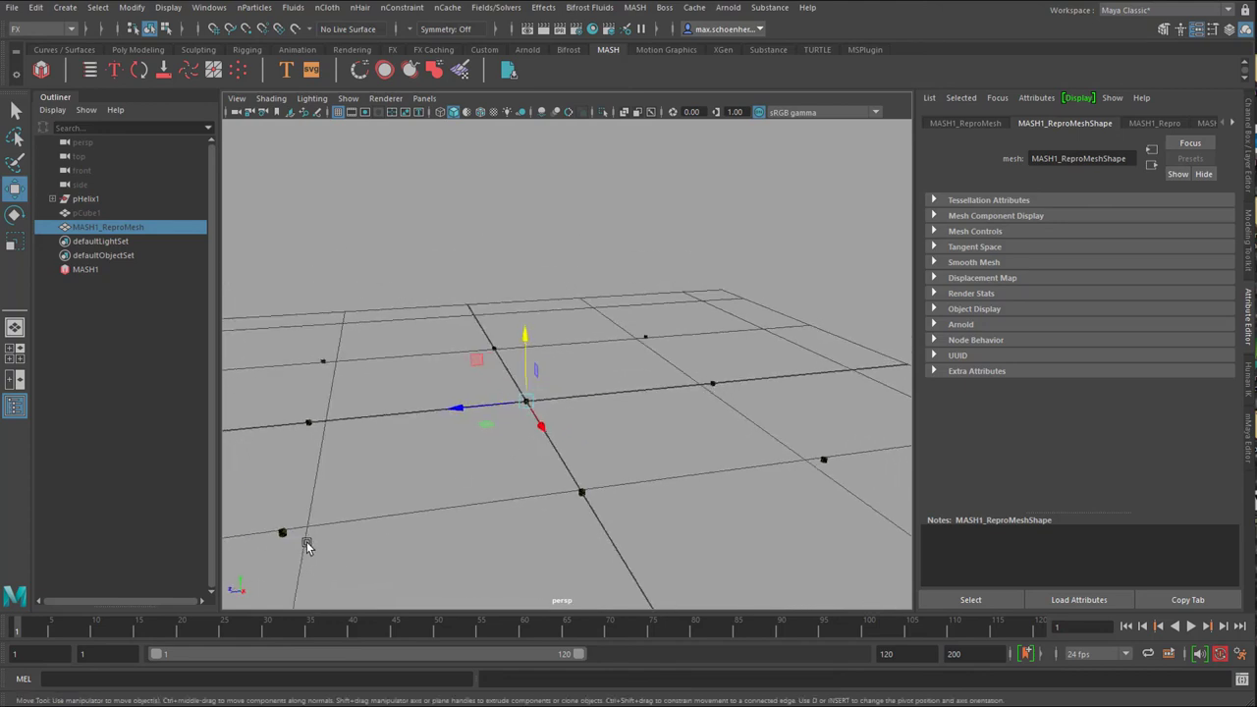
Lower the Explode Strength to about 0.062 so helix pieces appear at the grid points
{"action": "left_click", "coordinate": [85, 269]}
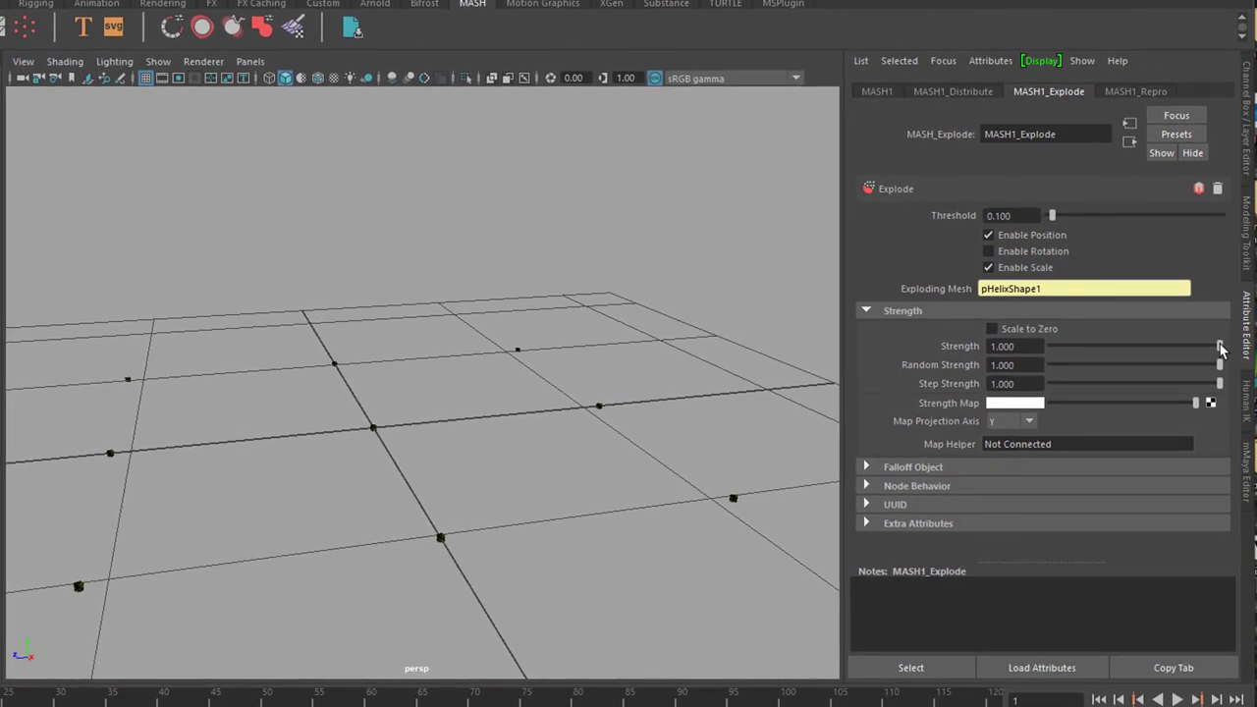
{"action": "left_click_drag", "start_coordinate": [1221, 348], "coordinate": [1175, 364]}
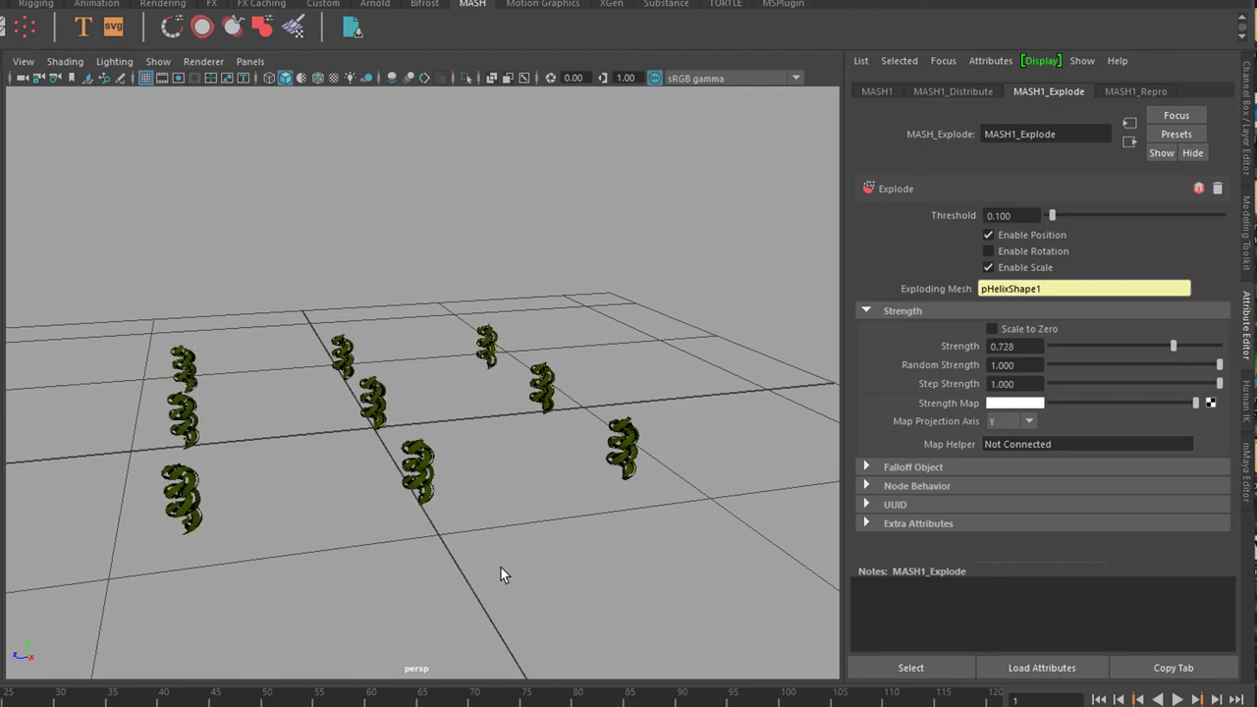
{"action": "left_click_drag", "start_coordinate": [491, 575], "coordinate": [426, 482], "text": "alt"}
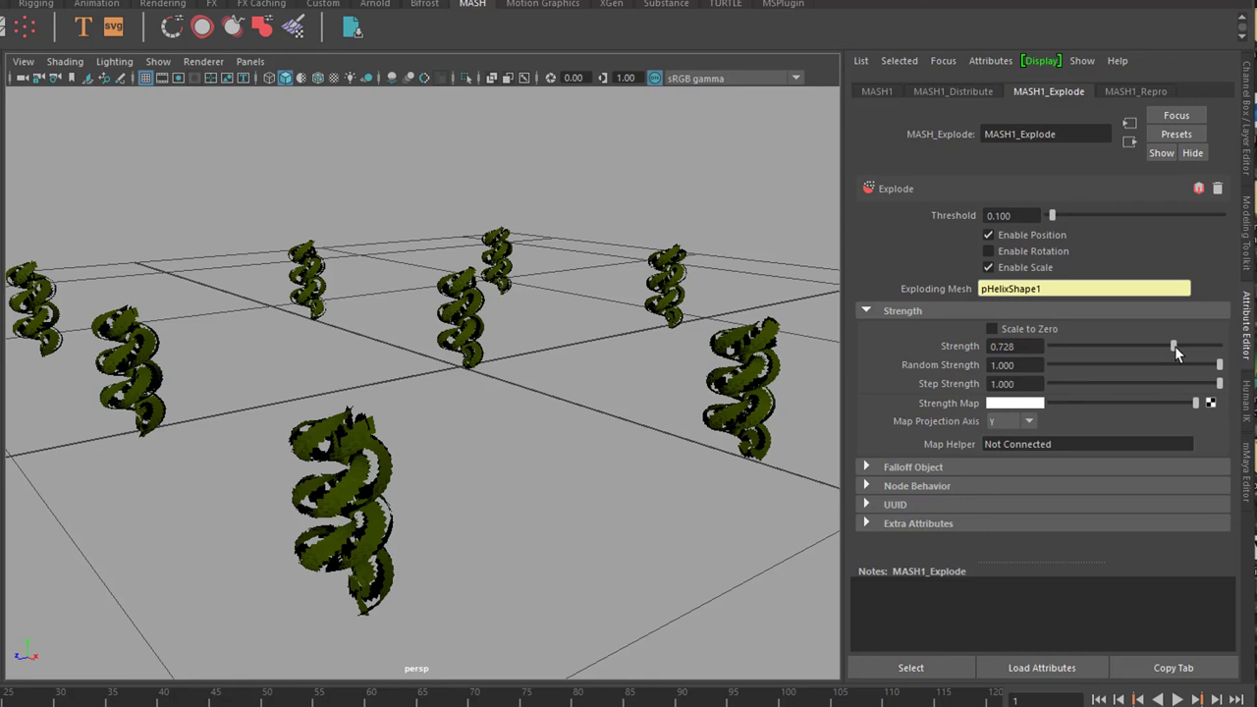
{"action": "left_click_drag", "start_coordinate": [1174, 346], "coordinate": [1061, 420]}
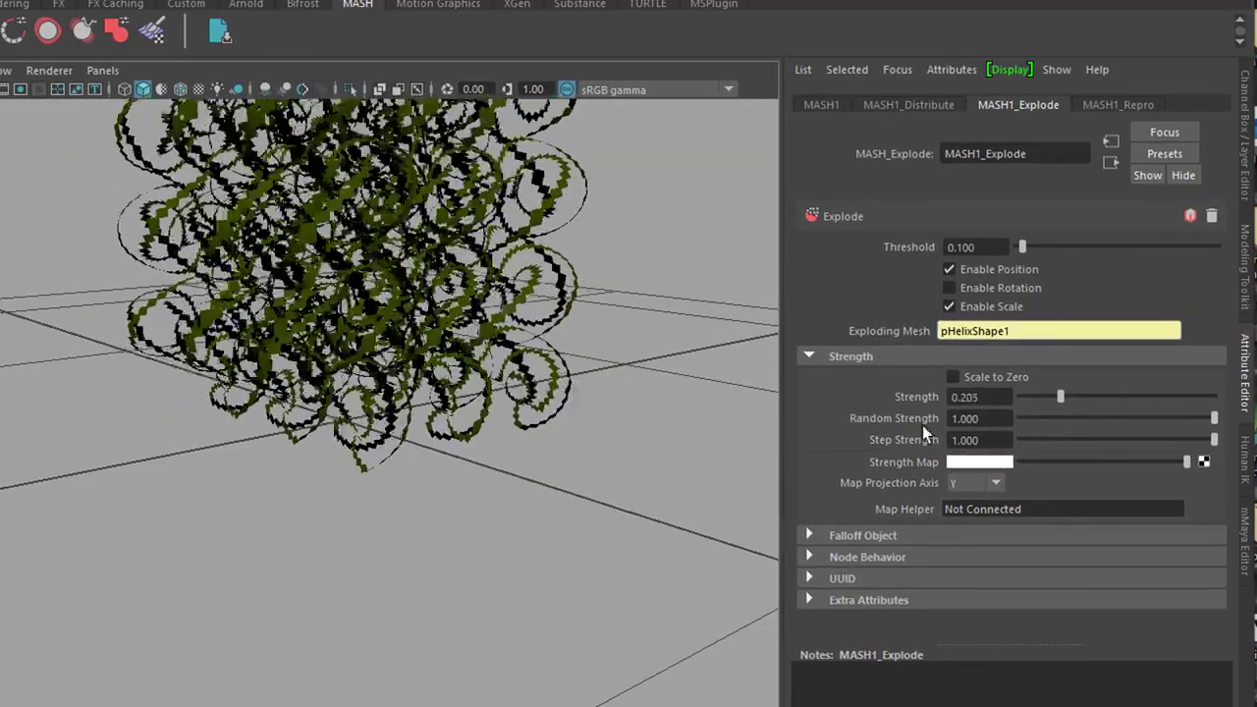
{"action": "left_click_drag", "start_coordinate": [688, 442], "coordinate": [609, 472], "text": "alt"}
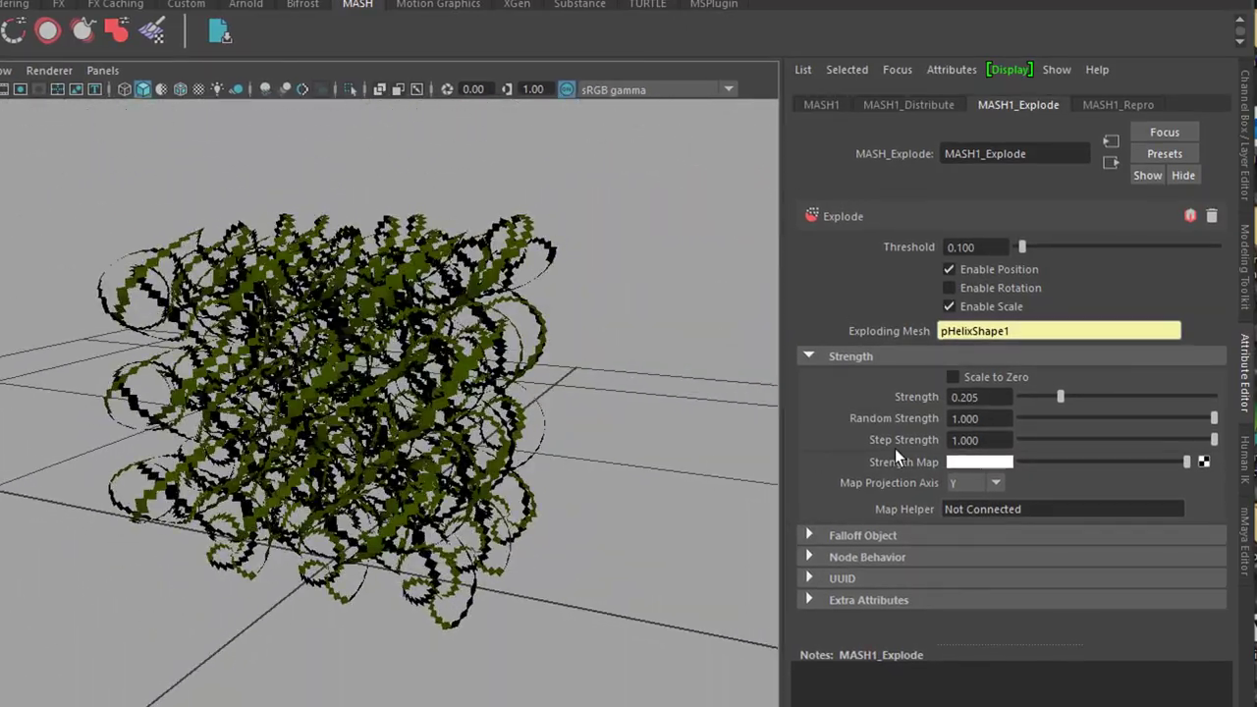
{"action": "left_click_drag", "start_coordinate": [1057, 395], "coordinate": [1020, 403]}
{"action": "middle_click_drag", "start_coordinate": [580, 430], "coordinate": [568, 470], "text": "alt"}
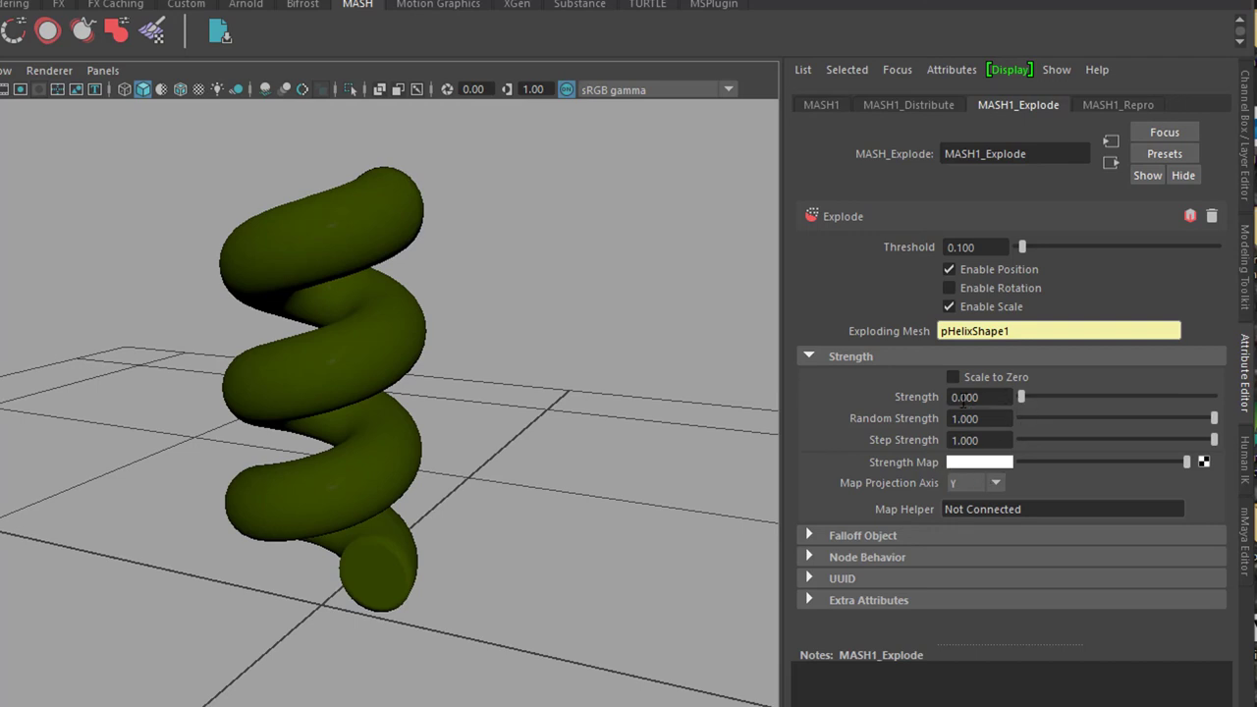
Set Explode Strength to 0.1, then 0.2, scattering the helix fragments
{"action": "left_click", "coordinate": [965, 399]}
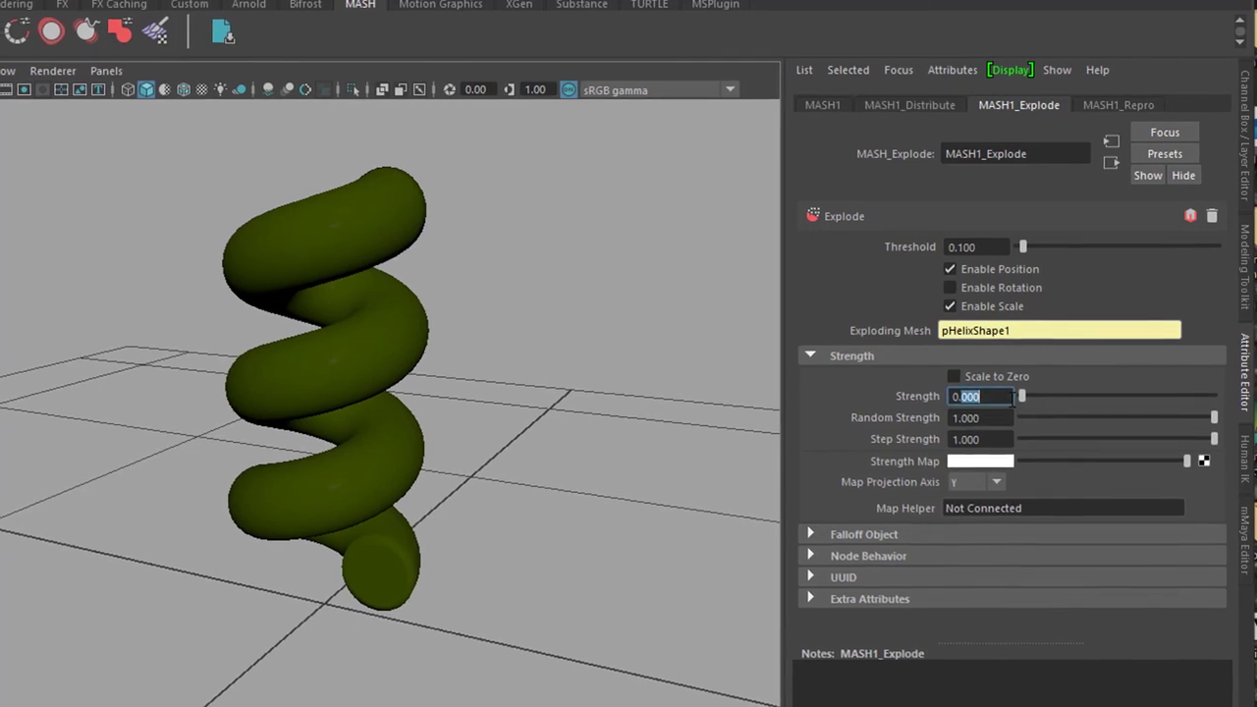
{"action": "type", "text": "0.1"}
{"action": "key", "text": "Return"}
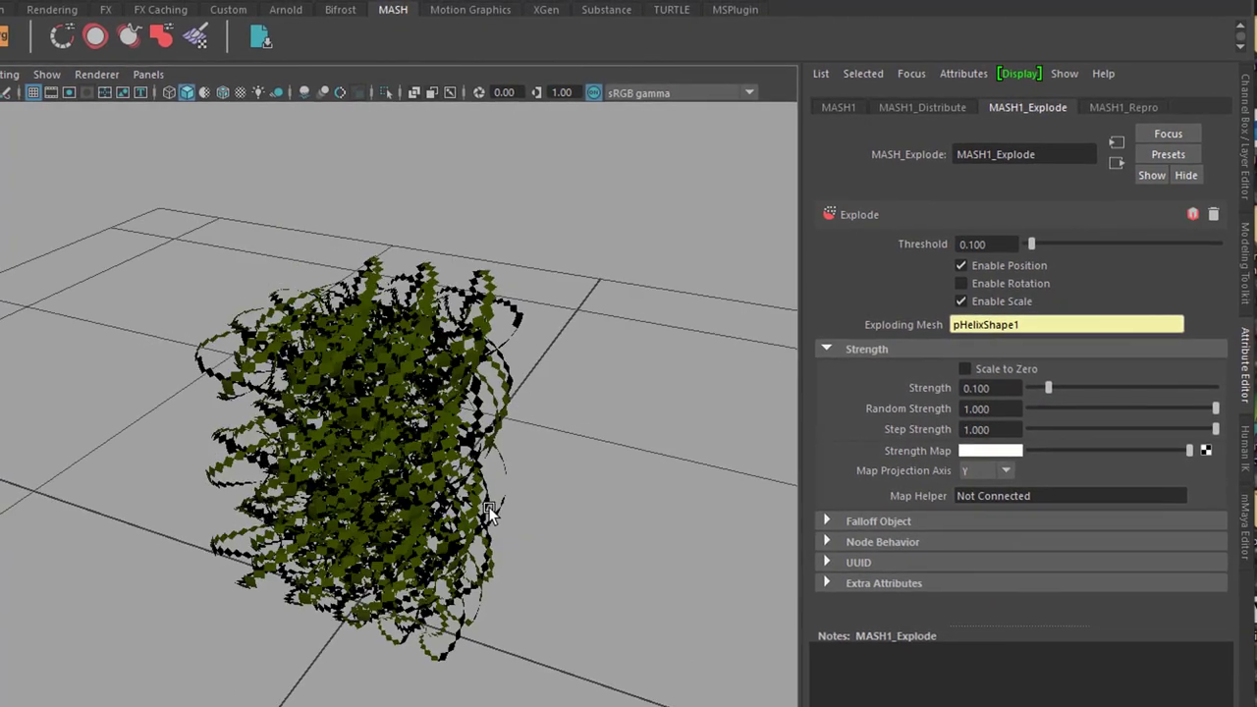
{"action": "left_click", "coordinate": [1022, 381]}
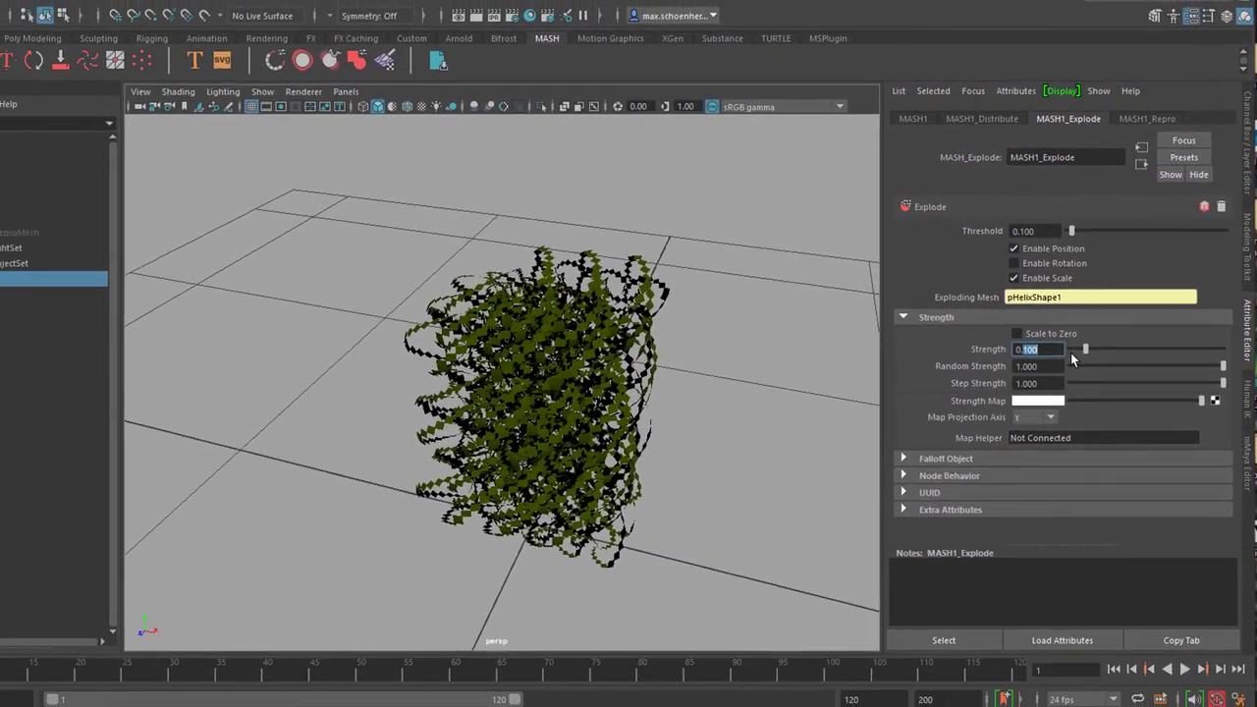
{"action": "type", "text": "0.2"}
{"action": "key", "text": "Return"}
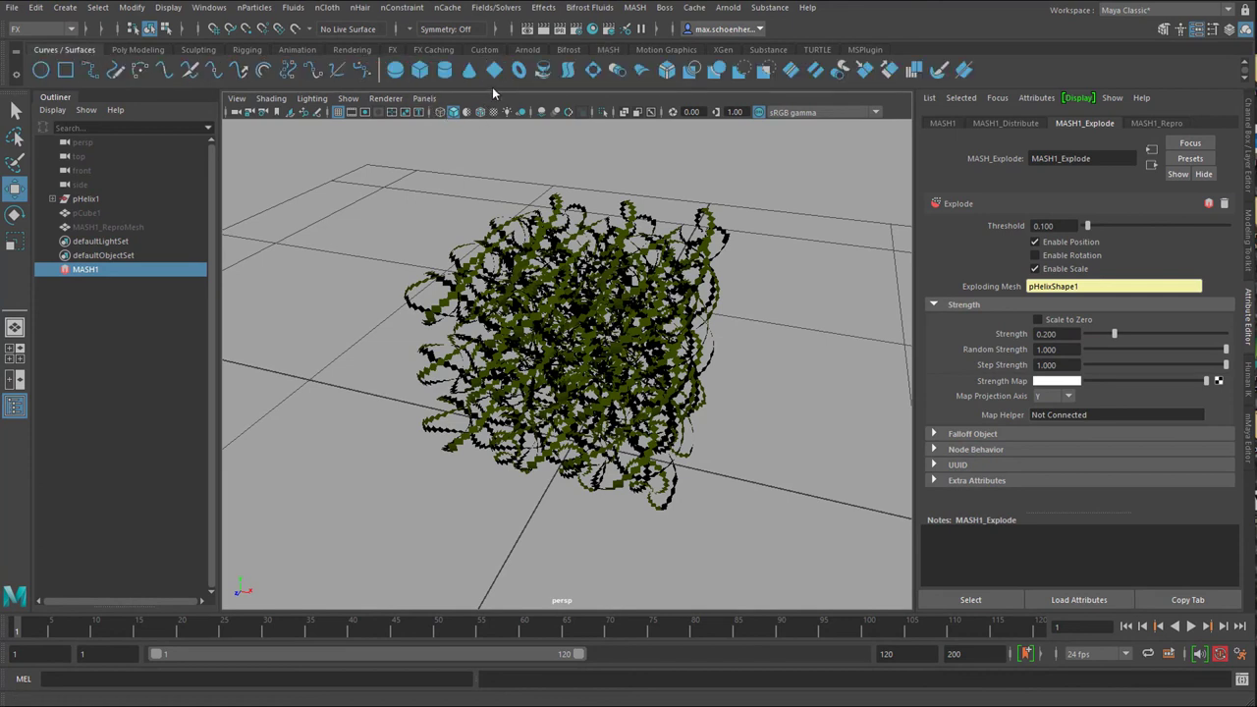
Create a NURBS ground plane about 85 units wide
{"action": "left_click", "coordinate": [496, 77]}
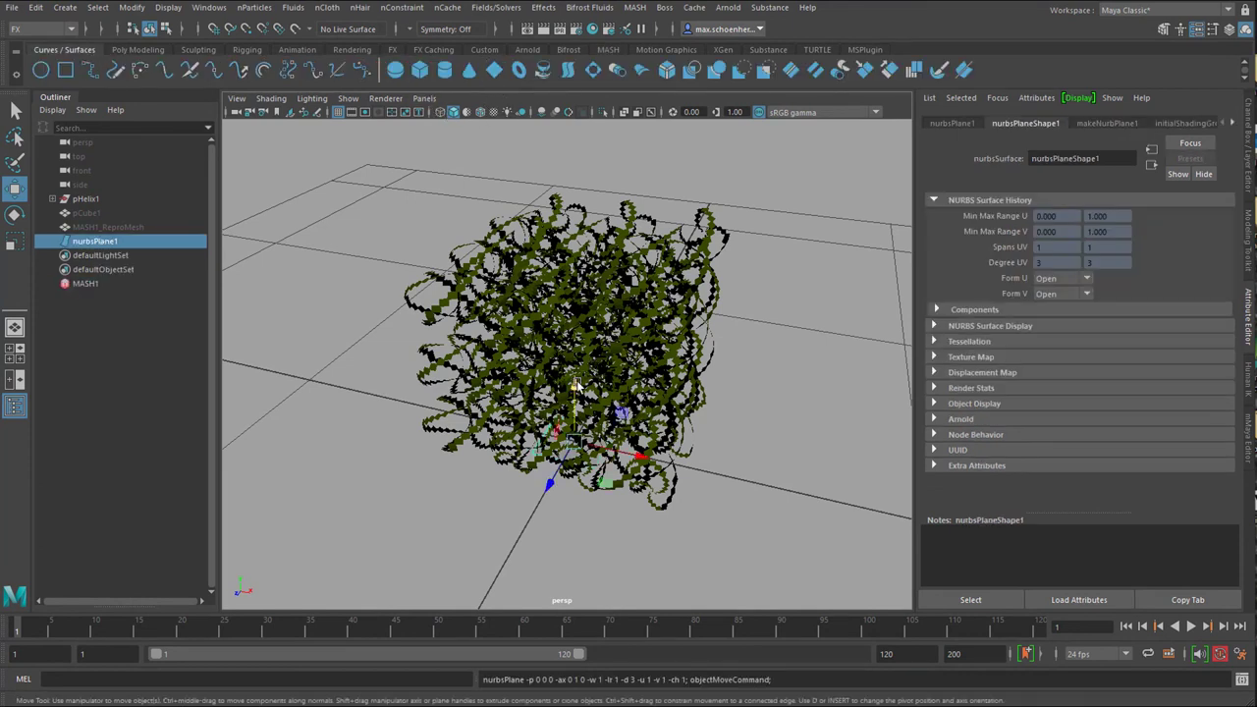
{"action": "left_click", "coordinate": [1107, 124]}
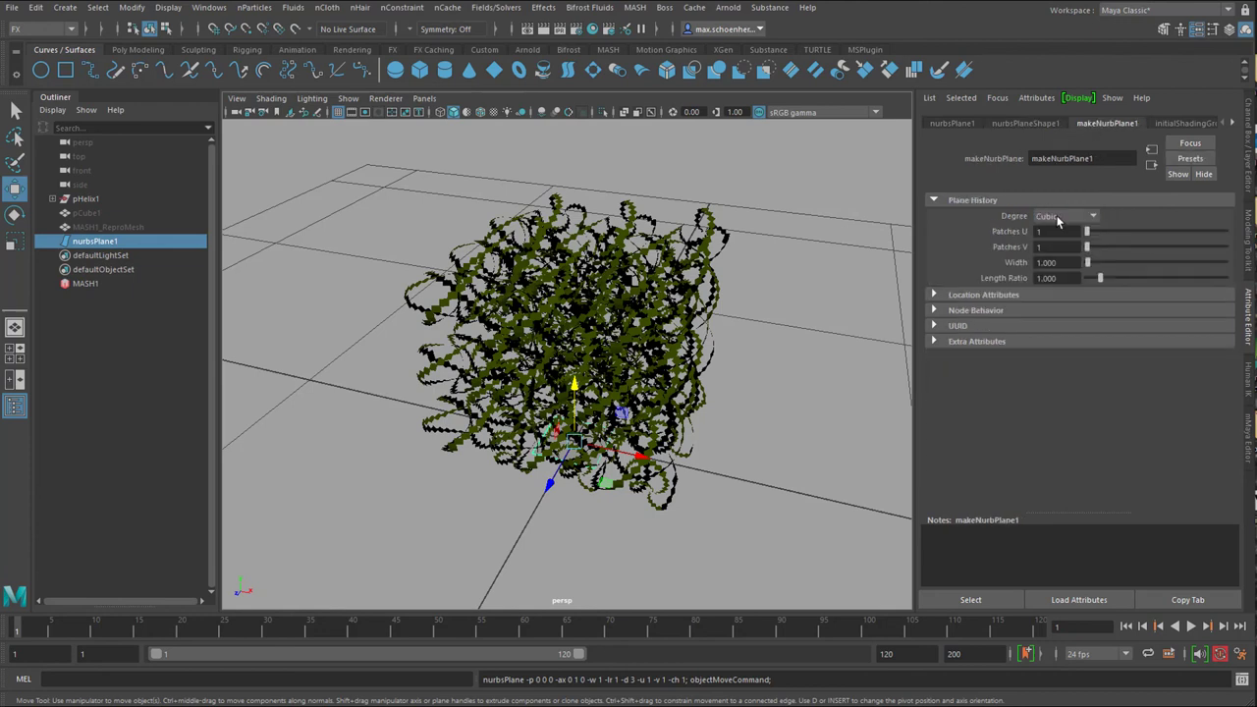
{"action": "left_click_drag", "start_coordinate": [1090, 268], "coordinate": [1207, 268]}
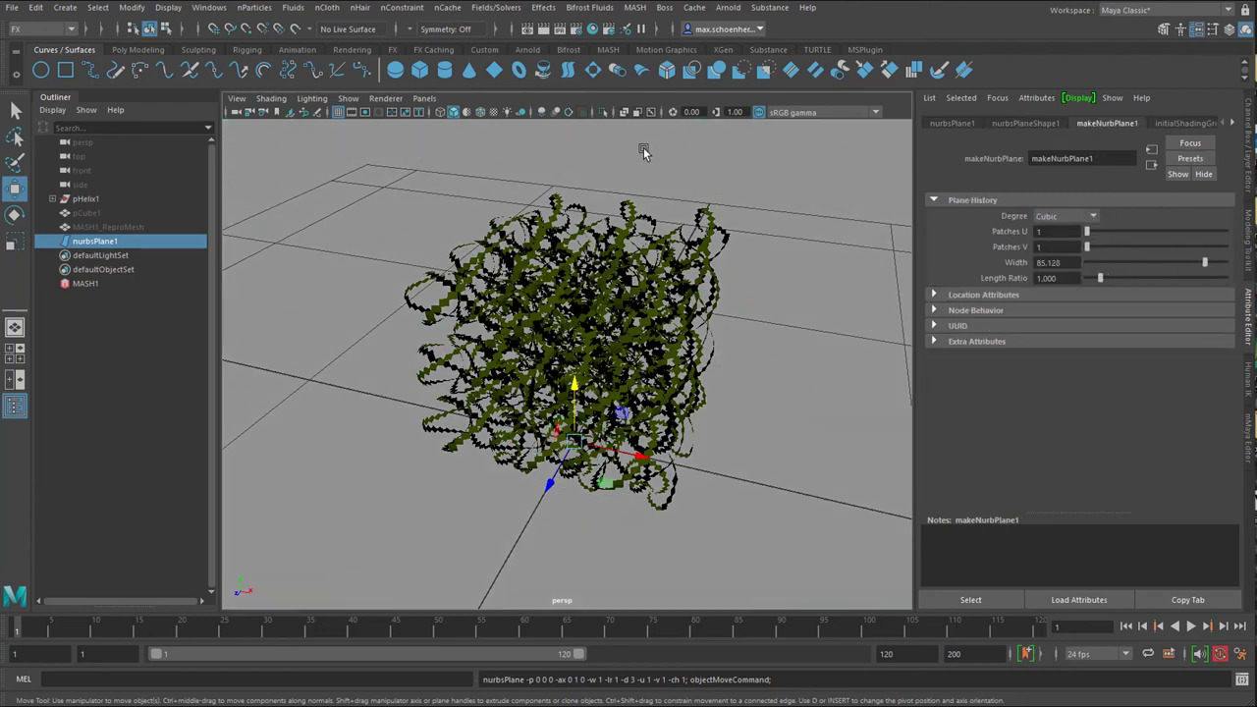
Add an Arnold area light, then position, rotate and enlarge it toward the fragments
{"action": "left_click", "coordinate": [729, 9]}
{"action": "mouse_move", "coordinate": [790, 83]}
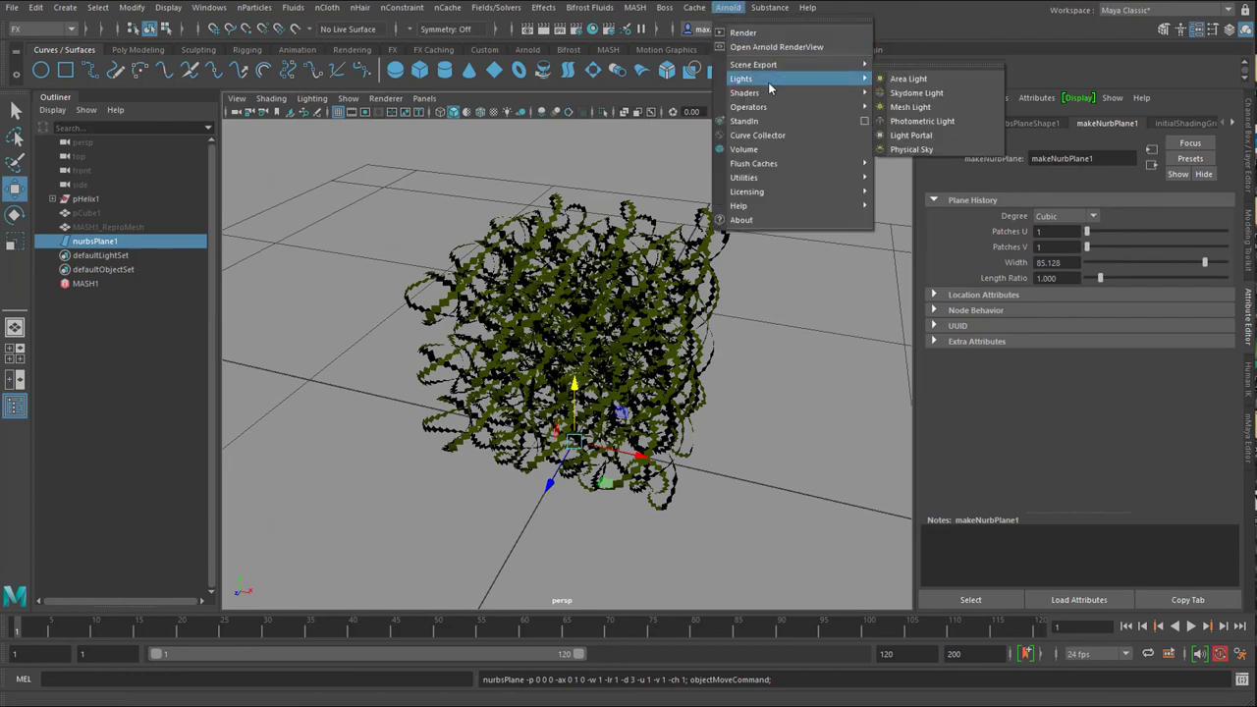
{"action": "left_click", "coordinate": [909, 79]}
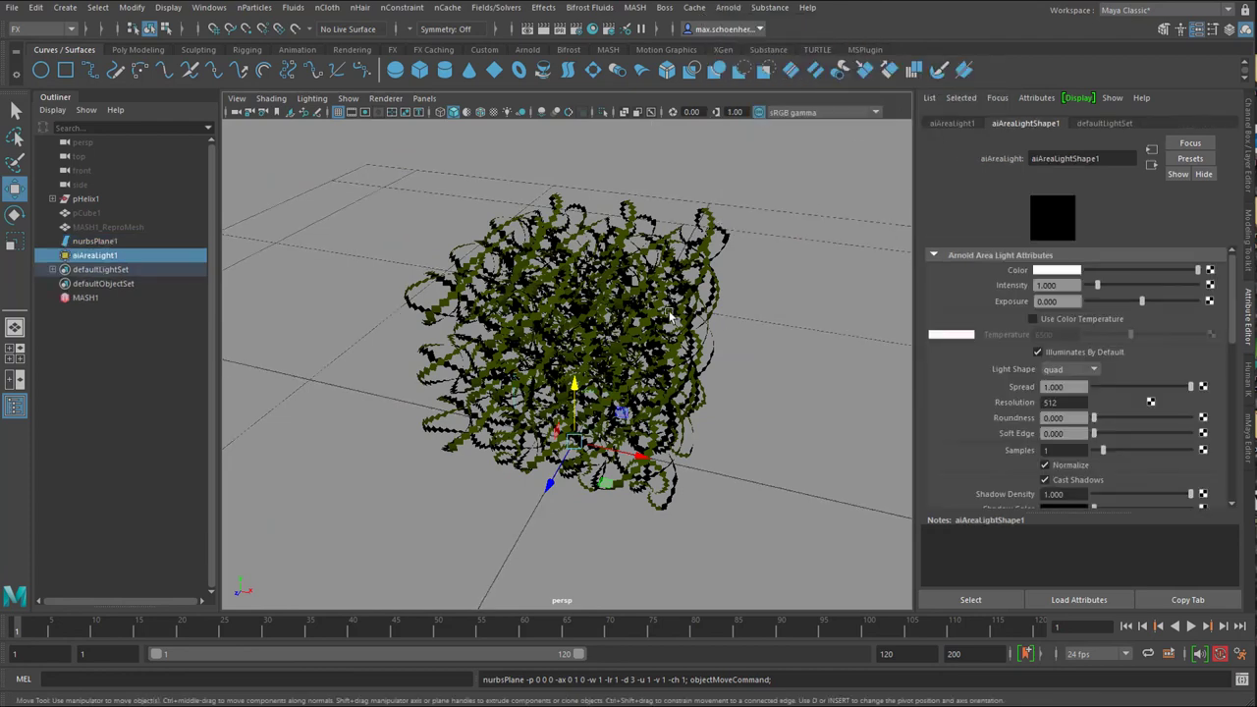
{"action": "left_click_drag", "start_coordinate": [648, 423], "coordinate": [553, 464], "text": "alt"}
{"action": "middle_click_drag", "start_coordinate": [531, 462], "coordinate": [463, 545]}
{"action": "left_click_drag", "start_coordinate": [486, 439], "coordinate": [510, 452]}
{"action": "middle_click_drag", "start_coordinate": [414, 460], "coordinate": [386, 464]}
{"action": "left_click_drag", "start_coordinate": [382, 418], "coordinate": [348, 320]}
{"action": "key", "text": "e"}
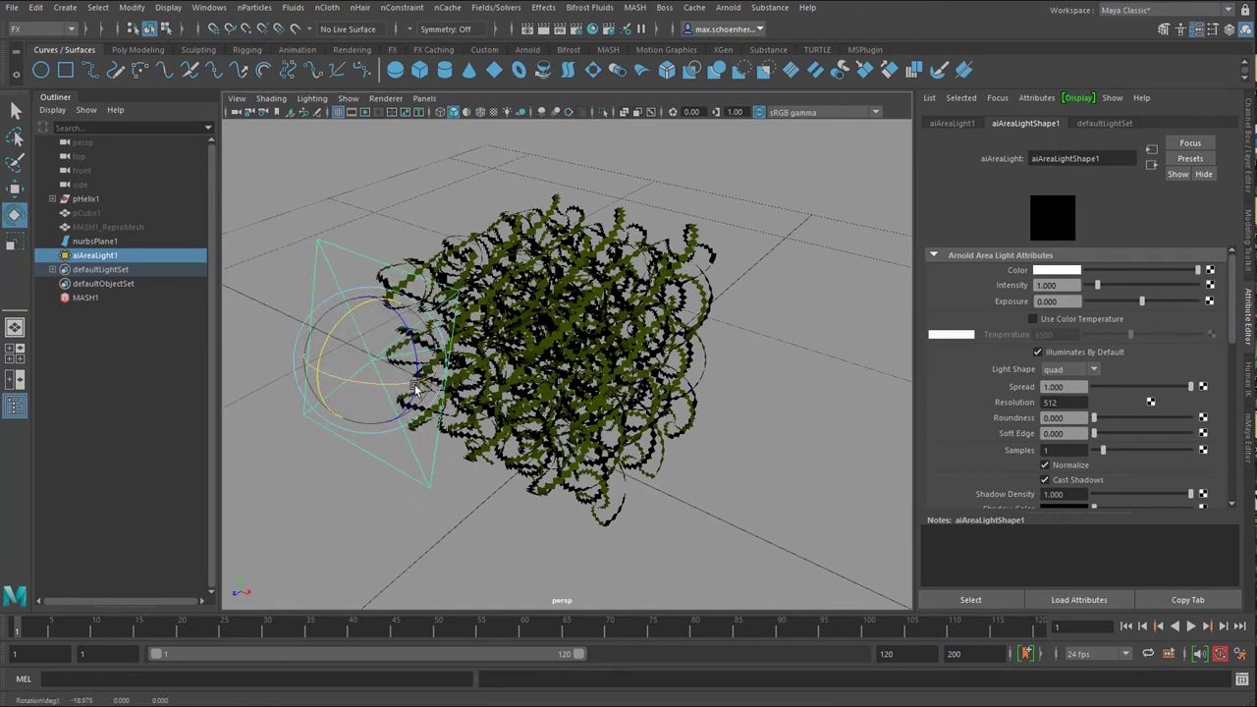
{"action": "key", "text": "r"}
{"action": "left_click_drag", "start_coordinate": [387, 383], "coordinate": [556, 418]}
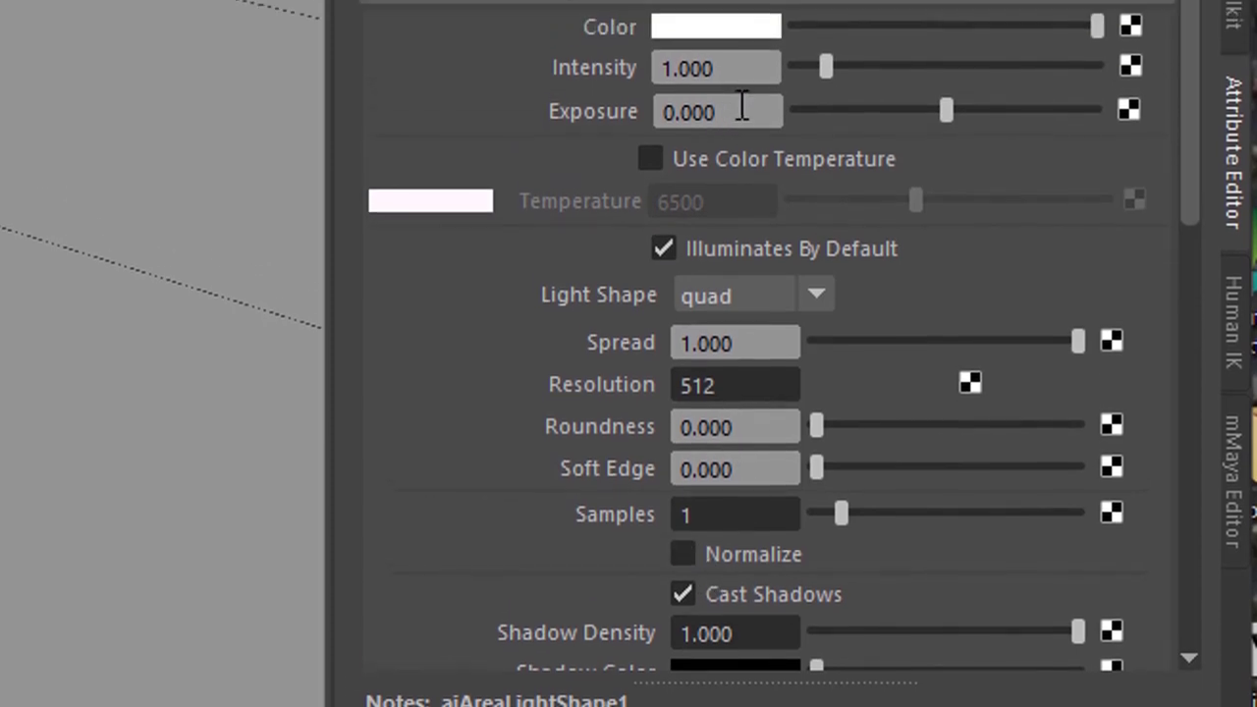
Raise the area light's Exposure to 2
{"action": "left_click", "coordinate": [741, 50]}
{"action": "left_click_drag", "start_coordinate": [744, 164], "coordinate": [653, 164]}
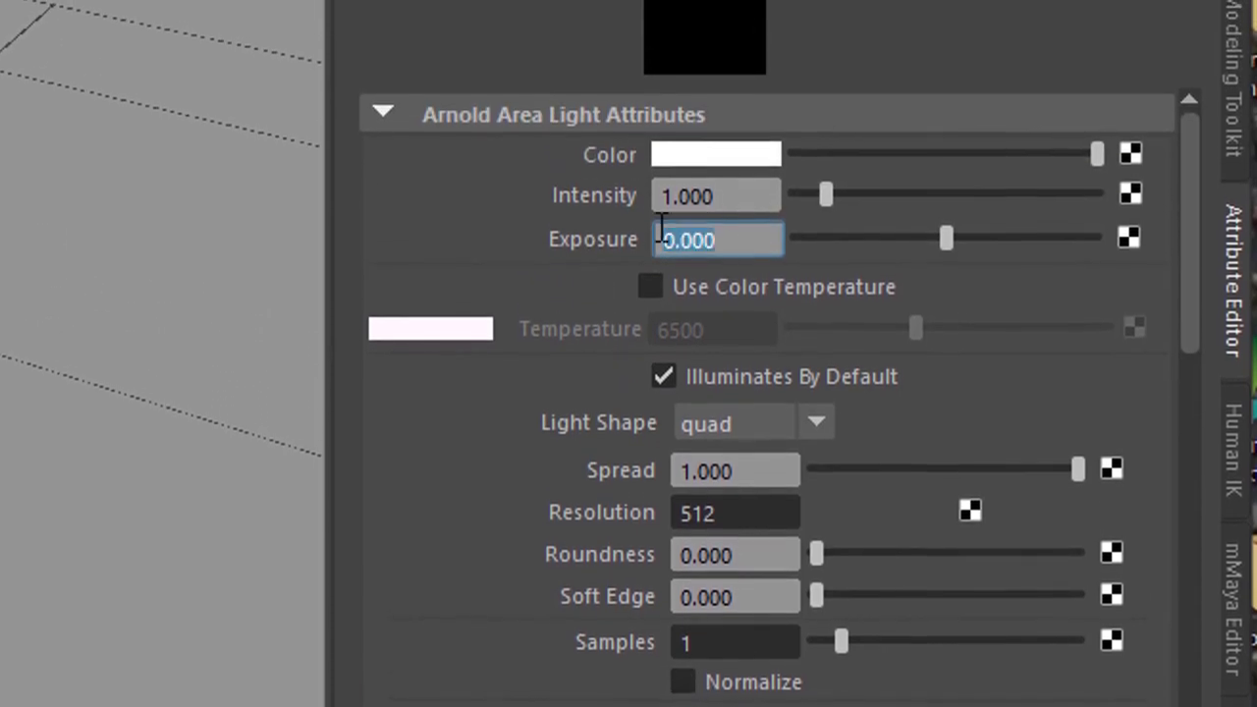
{"action": "type", "text": "2"}
{"action": "key", "text": "Return"}
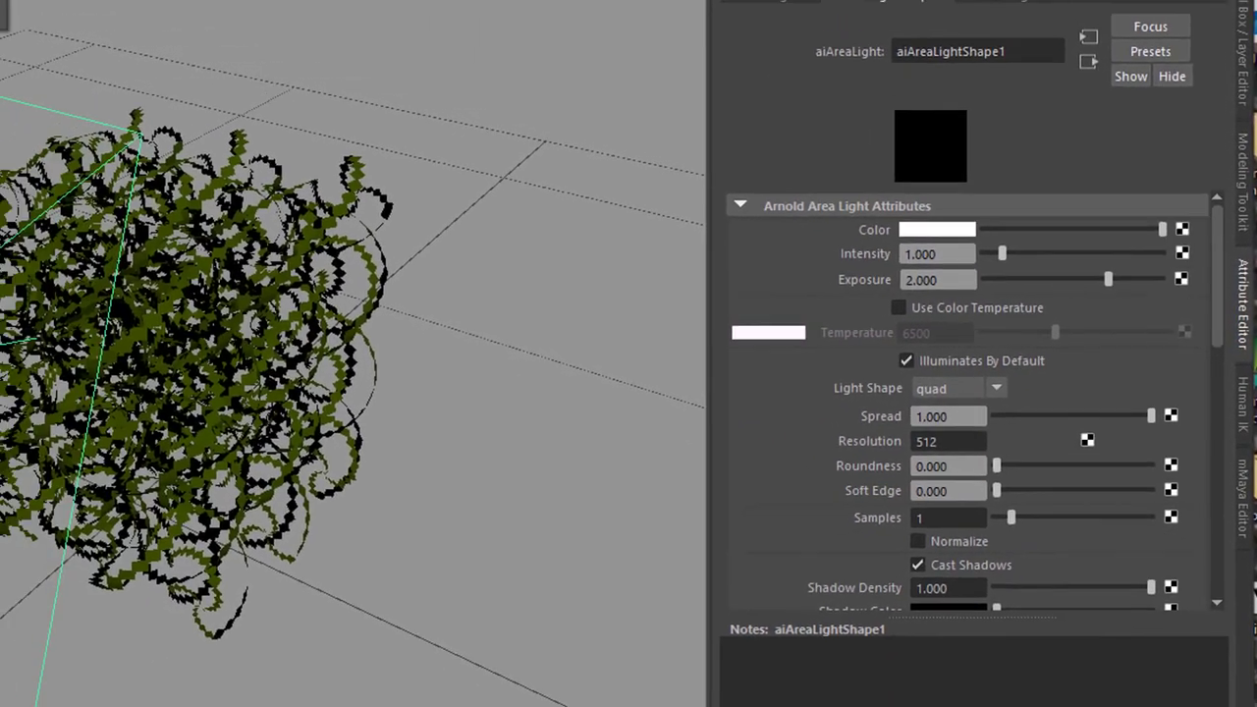
Render the viewport with Arnold and widen the MASH1 grid to Distance X 20.985, Distance Z 22.020
{"action": "left_click", "coordinate": [132, 13]}
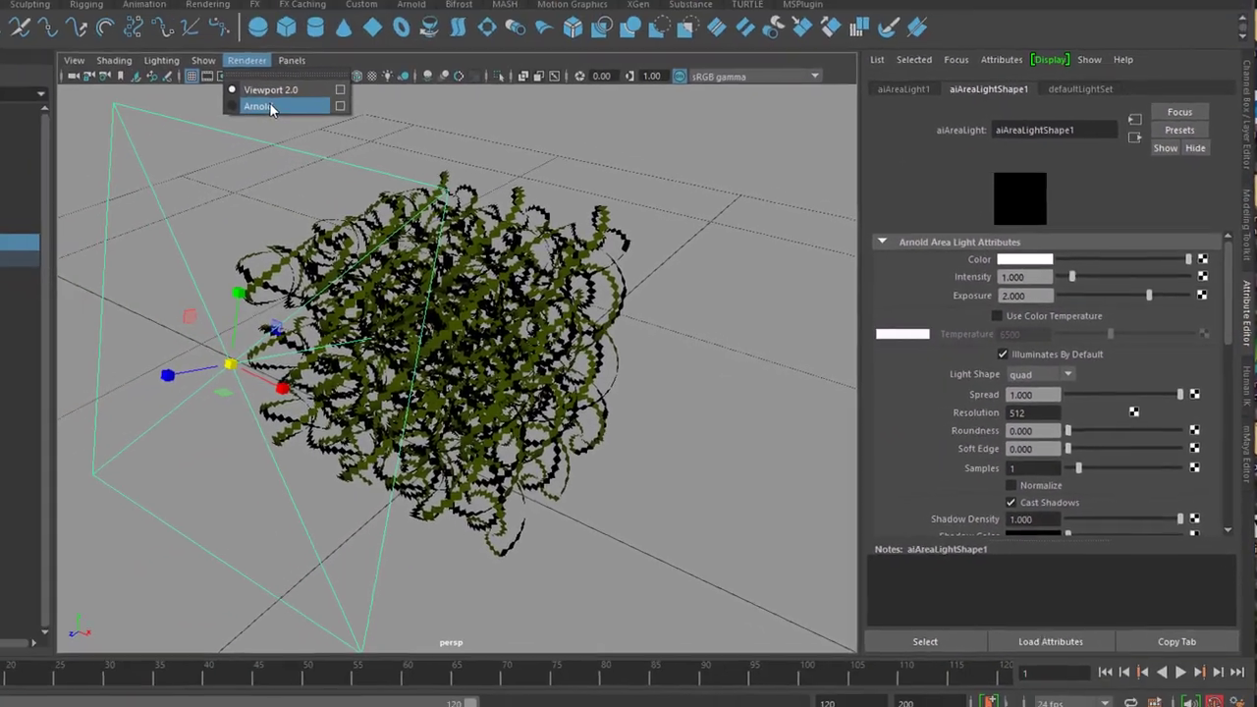
{"action": "left_click", "coordinate": [263, 106]}
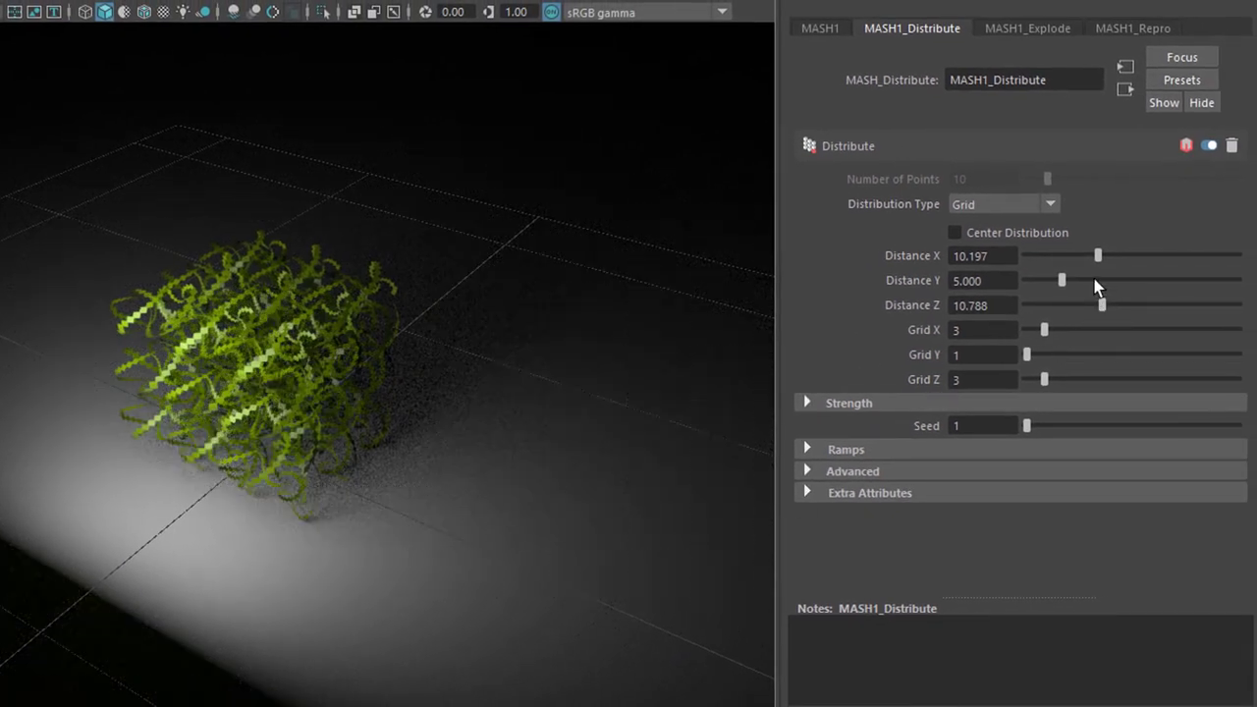
{"action": "left_click_drag", "start_coordinate": [1098, 253], "coordinate": [1174, 254]}
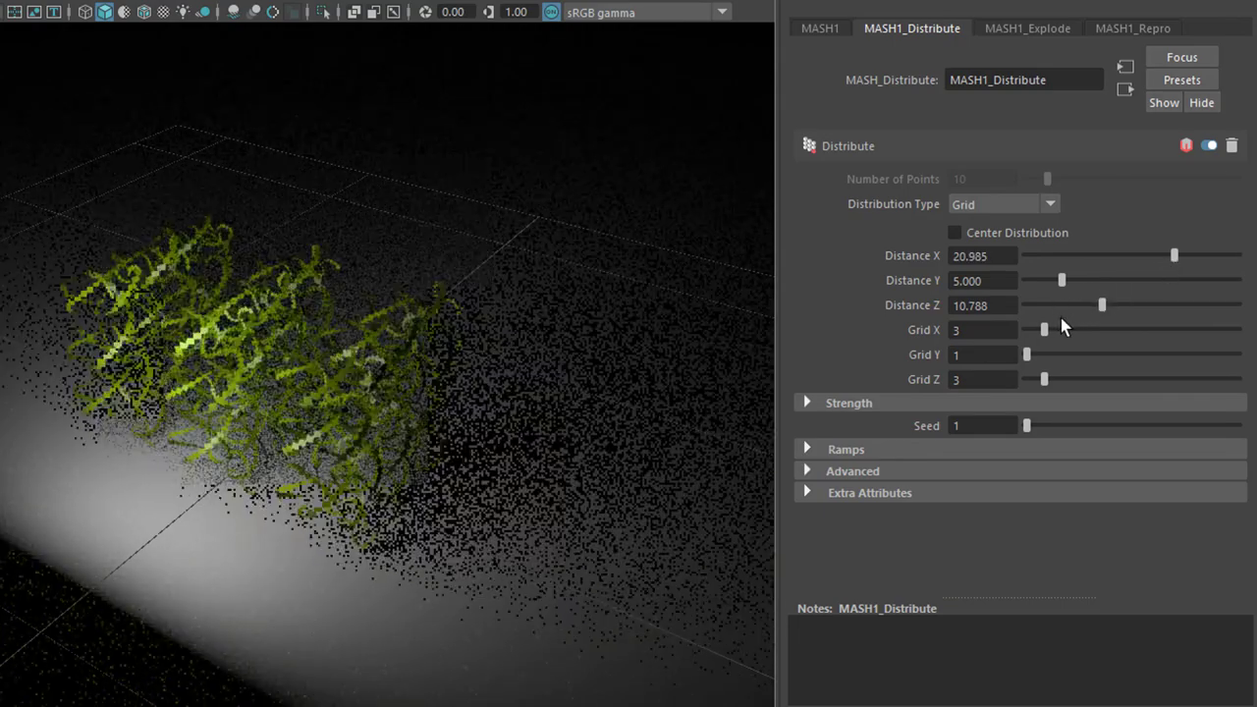
{"action": "left_click_drag", "start_coordinate": [1101, 304], "coordinate": [1182, 305]}
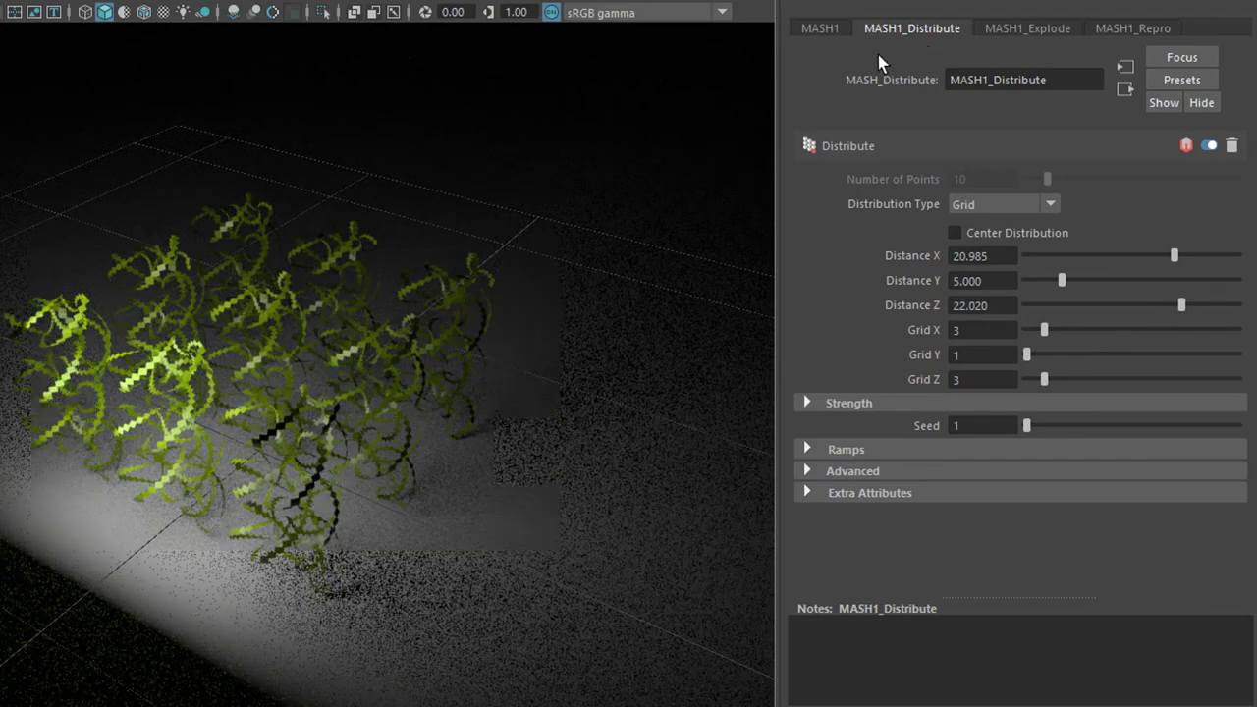
Set the MASH1_Explode Strength to 0.410 and lower Random Strength to 0.118
{"action": "left_click", "coordinate": [1027, 29]}
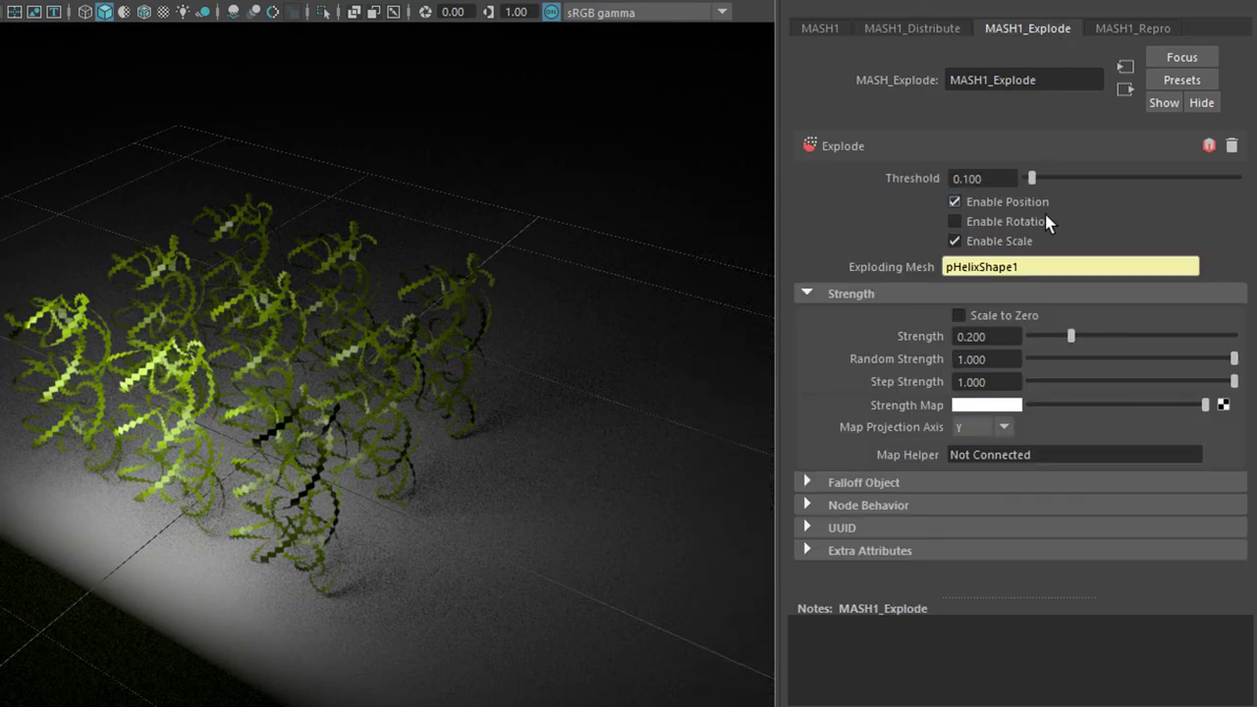
{"action": "left_click_drag", "start_coordinate": [1070, 336], "coordinate": [1113, 336]}
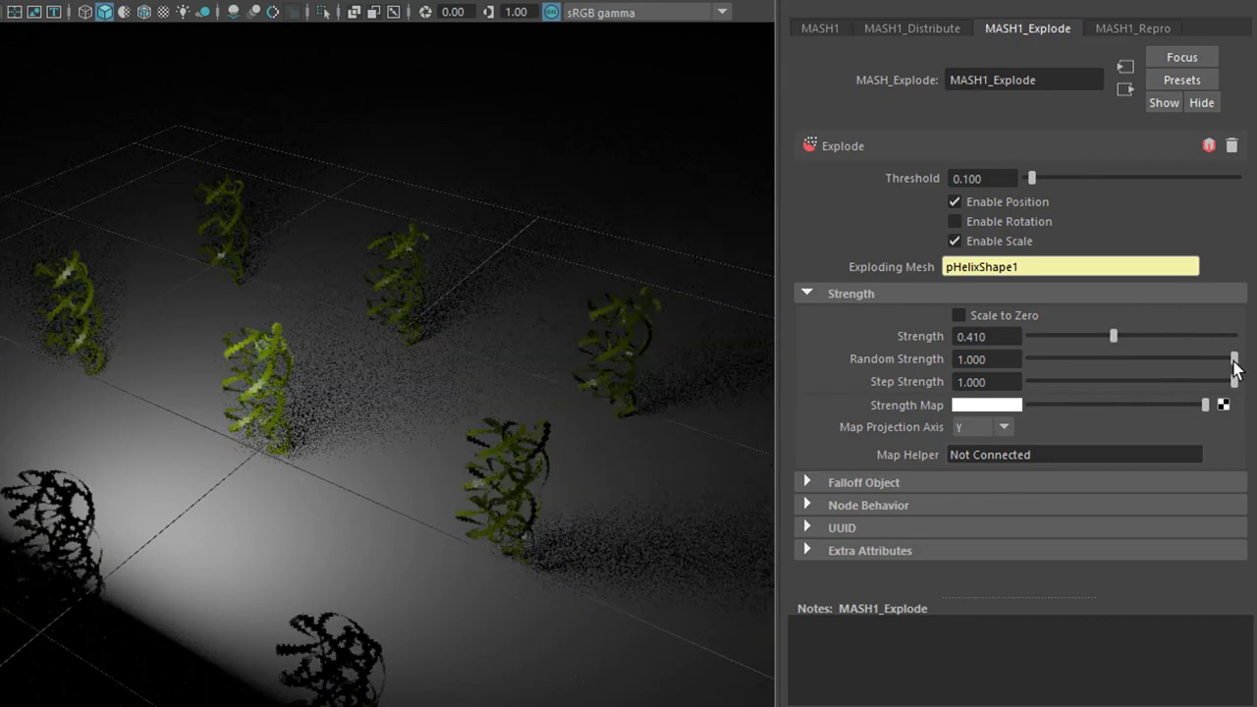
{"action": "left_click_drag", "start_coordinate": [1234, 361], "coordinate": [1164, 380]}
{"action": "left_click_drag", "start_coordinate": [36, 599], "coordinate": [121, 578], "text": "alt"}
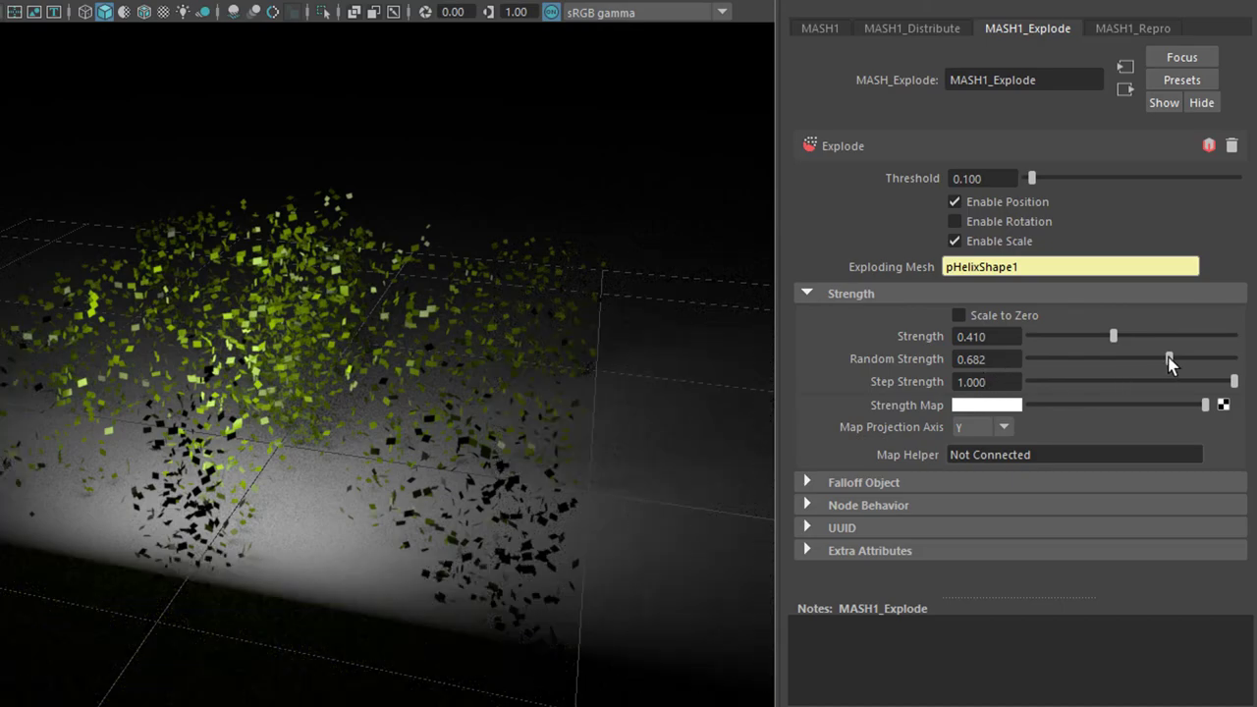
{"action": "left_click_drag", "start_coordinate": [1169, 359], "coordinate": [1056, 395]}
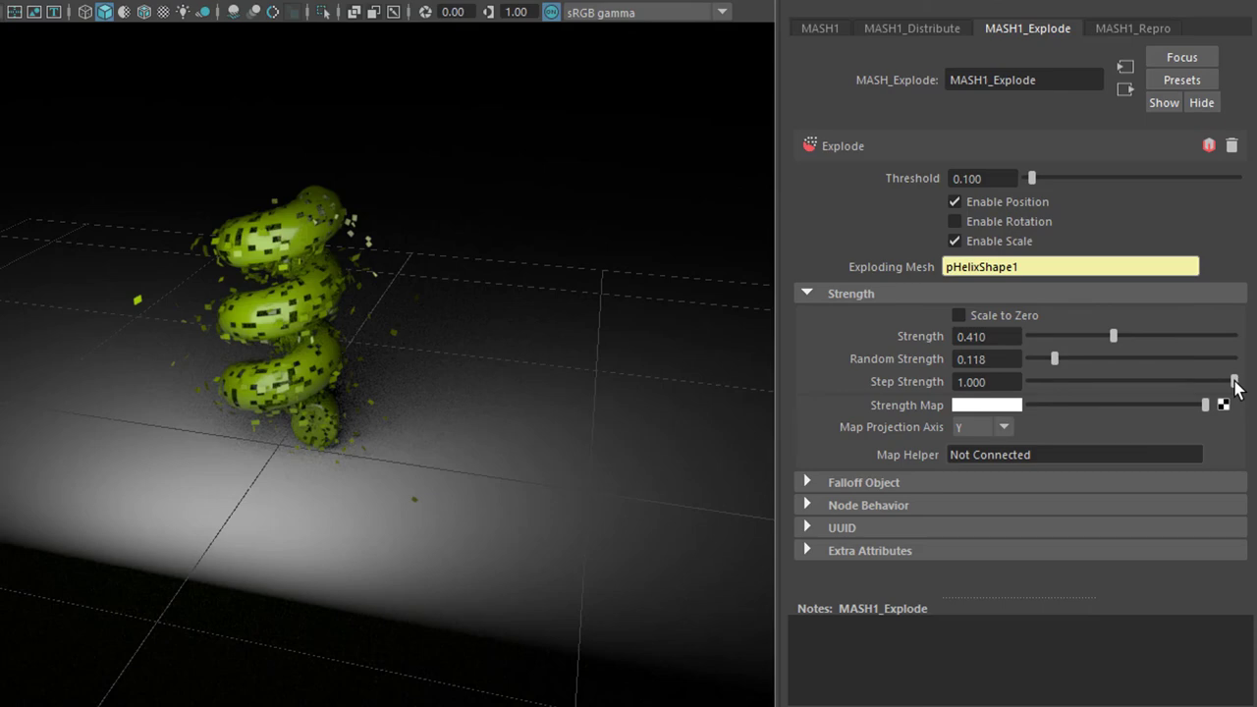
Tune MASH1_Explode to Strength 0.913, Random Strength 0.831 and Step Strength 0.703
{"action": "left_click_drag", "start_coordinate": [1235, 388], "coordinate": [1146, 403]}
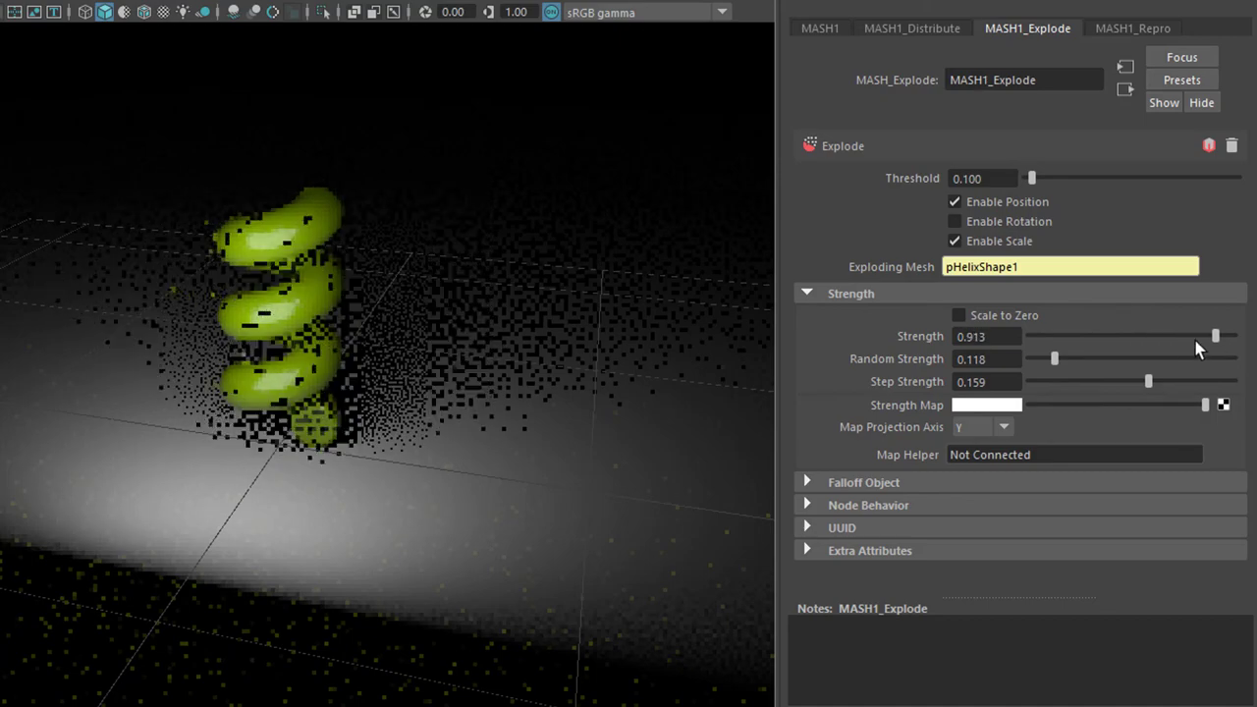
{"action": "left_click_drag", "start_coordinate": [560, 441], "coordinate": [463, 449], "text": "alt"}
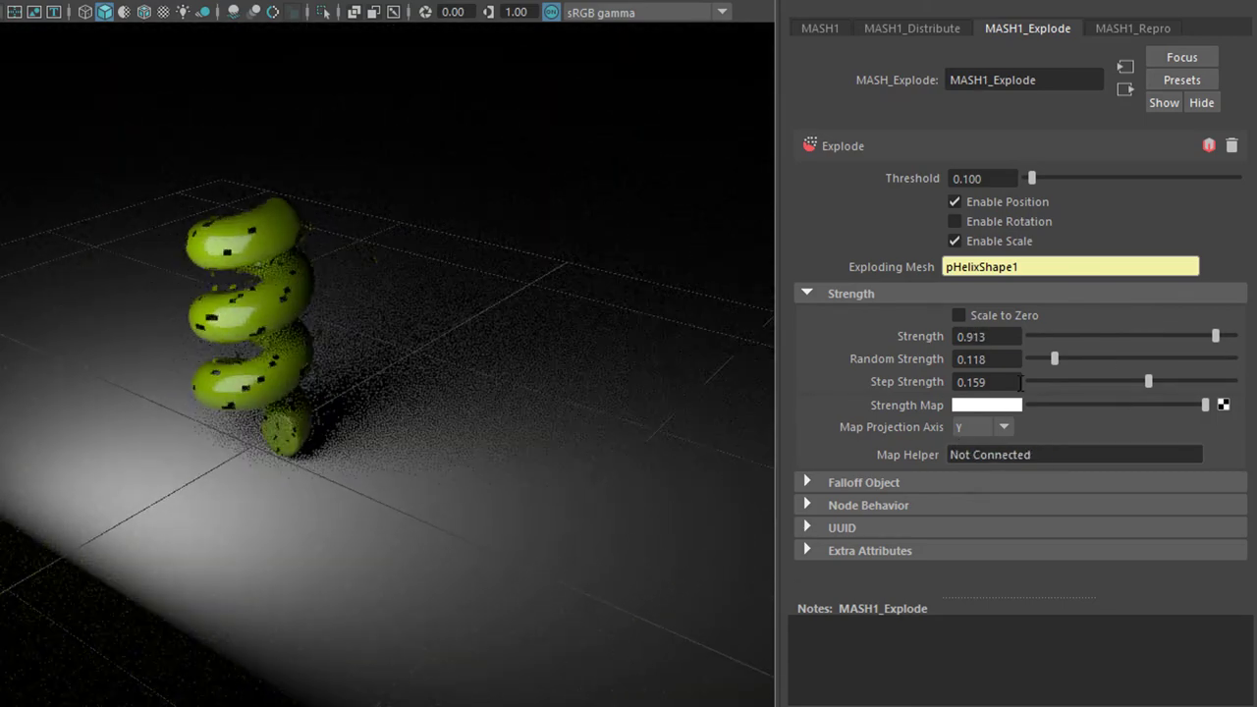
{"action": "left_click_drag", "start_coordinate": [1056, 364], "coordinate": [1130, 366]}
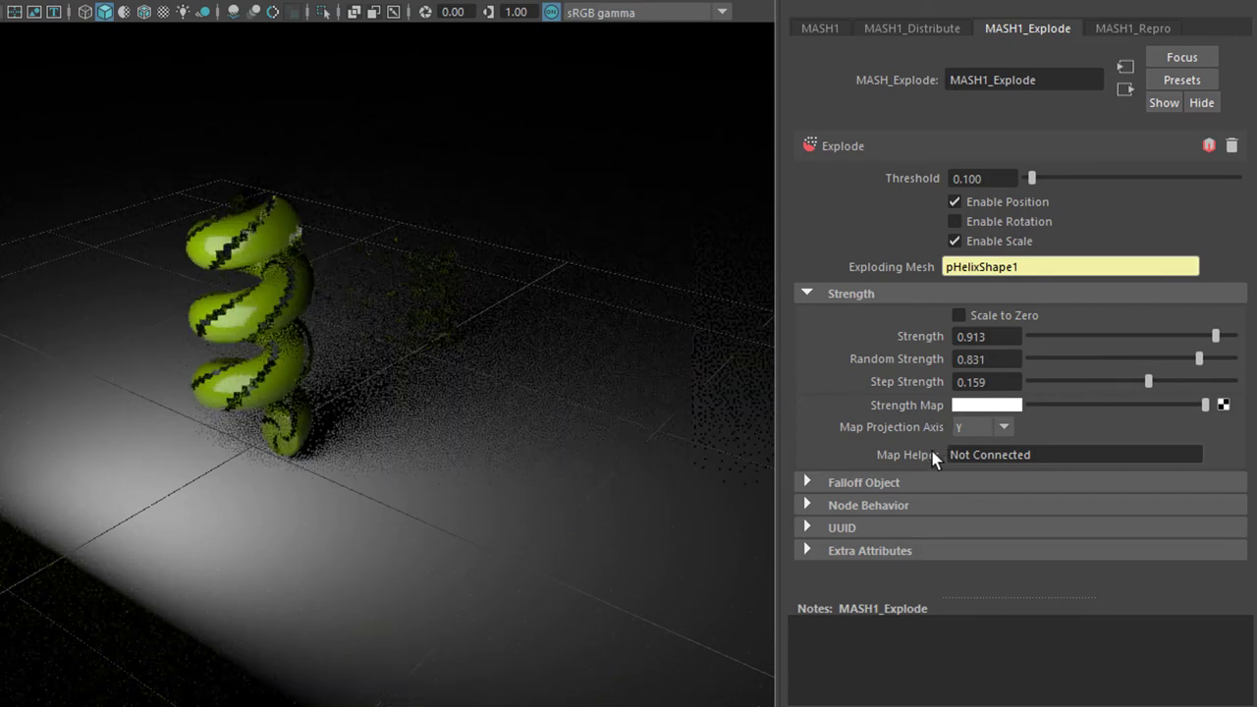
{"action": "left_click_drag", "start_coordinate": [670, 476], "coordinate": [452, 438], "text": "alt"}
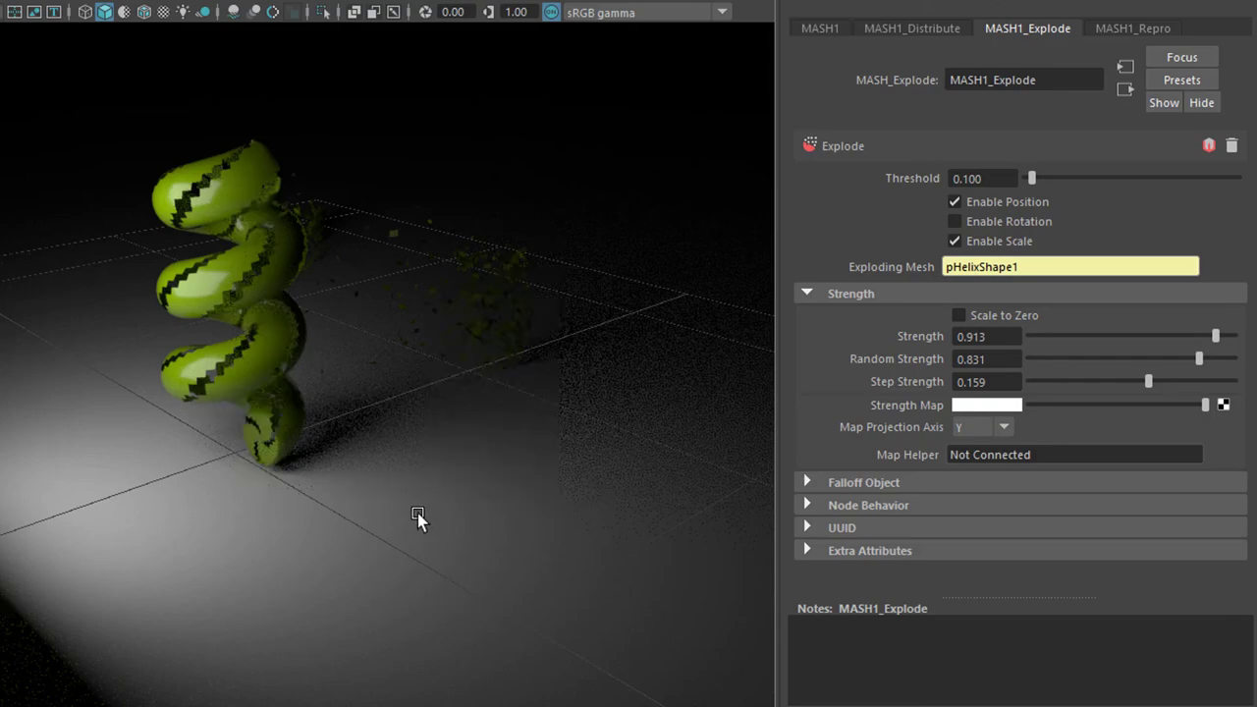
{"action": "left_click_drag", "start_coordinate": [417, 518], "coordinate": [484, 545], "text": "alt"}
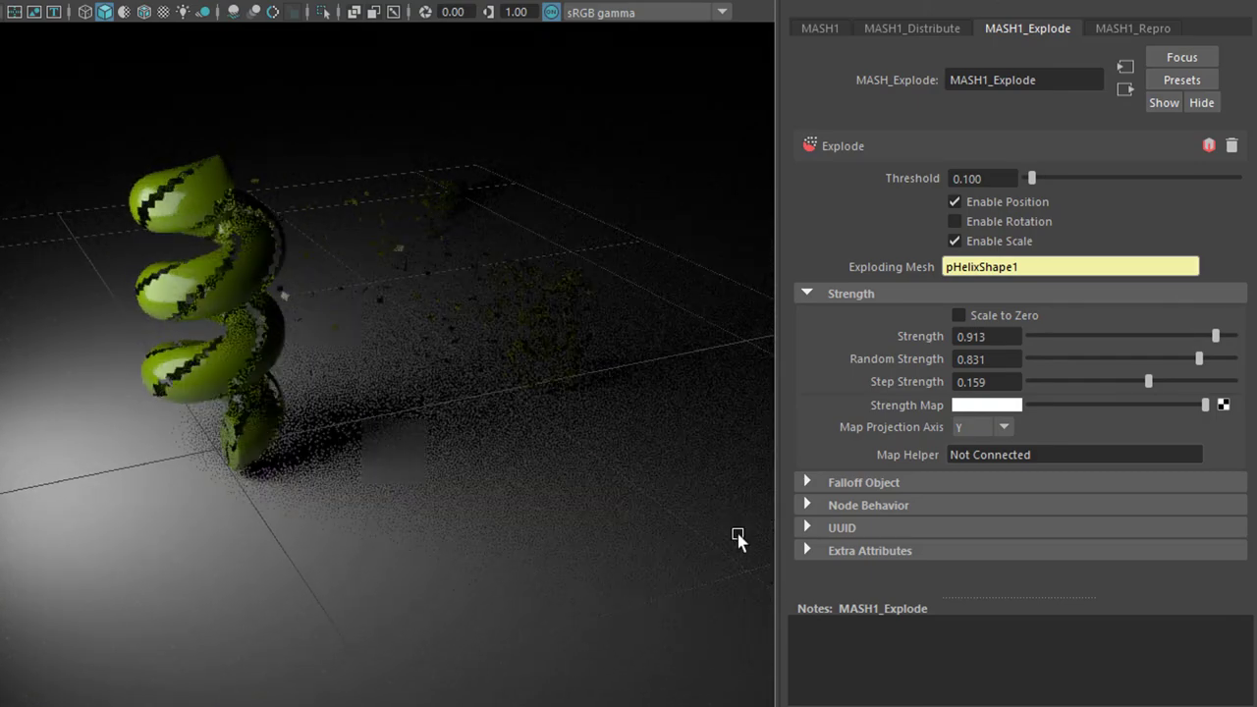
{"action": "left_click_drag", "start_coordinate": [574, 474], "coordinate": [461, 508], "text": "alt"}
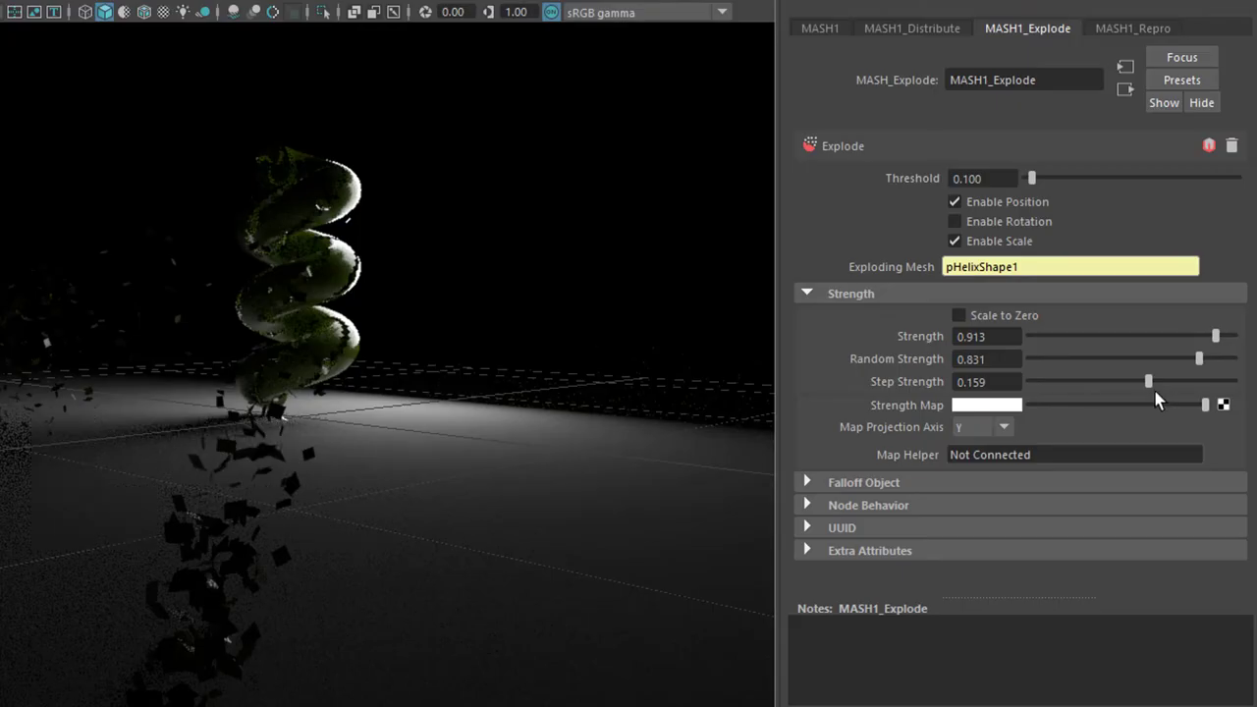
{"action": "left_click_drag", "start_coordinate": [1148, 381], "coordinate": [1203, 381]}
{"action": "left_click_drag", "start_coordinate": [575, 497], "coordinate": [494, 553], "text": "alt"}
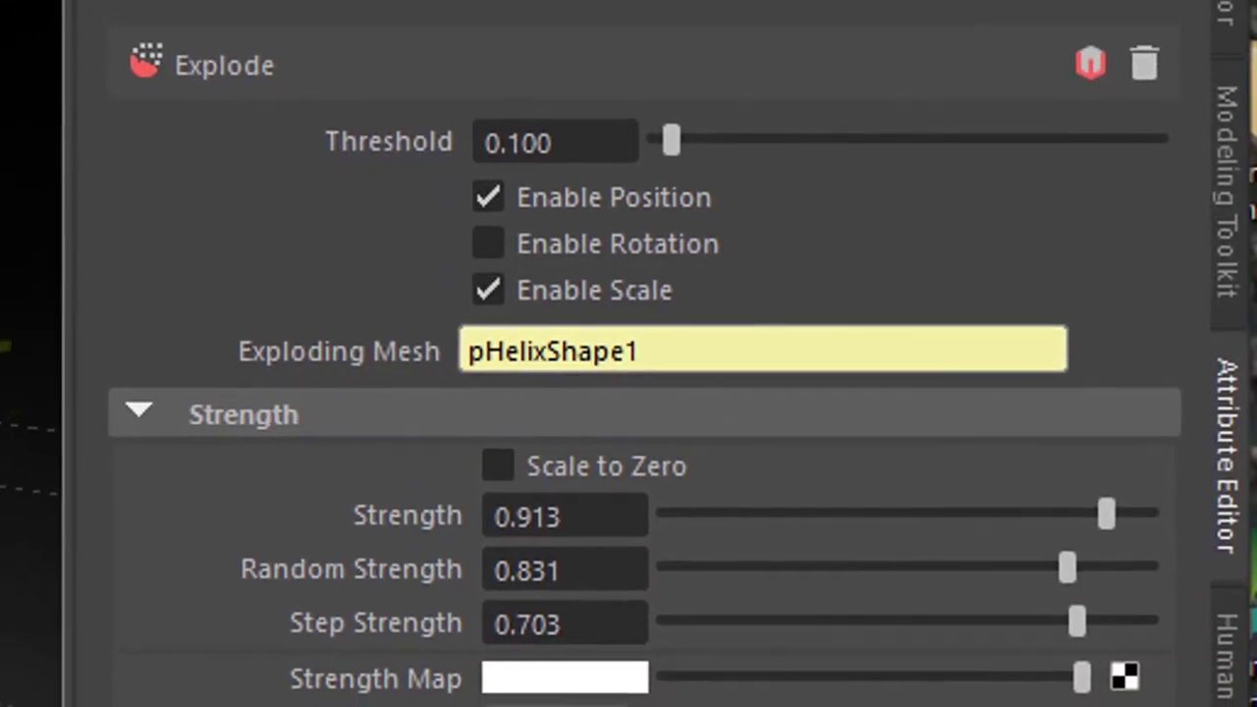